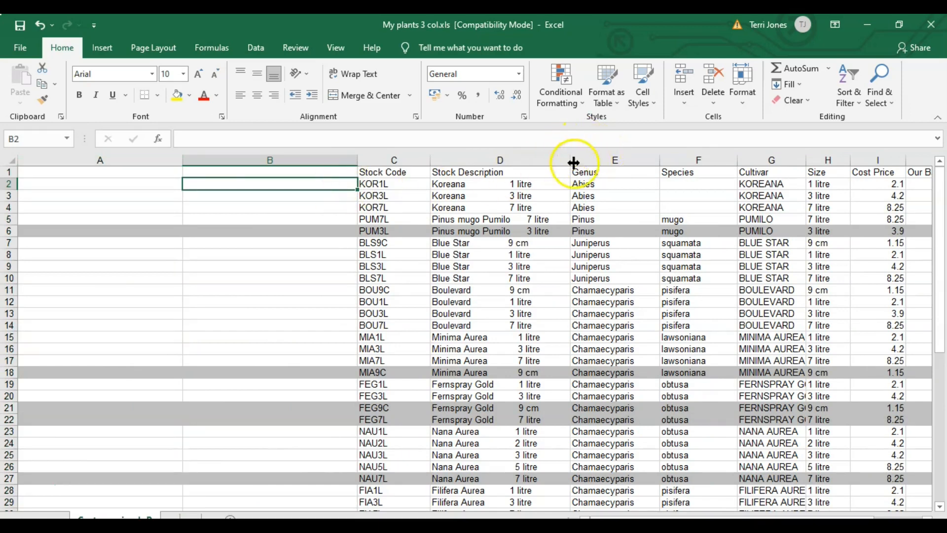
# Step: Enter the formula =CONCATENATE(E2," ",F2," ",G2) in cell B2 to join genus, species and cultivar with spaces
pyautogui.click(606, 160)
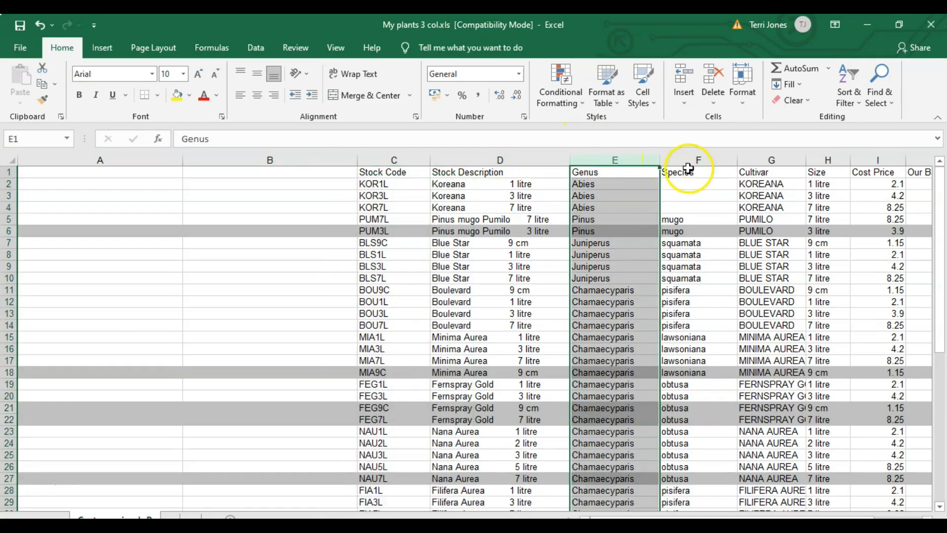
pyautogui.click(689, 169)
pyautogui.click(687, 159)
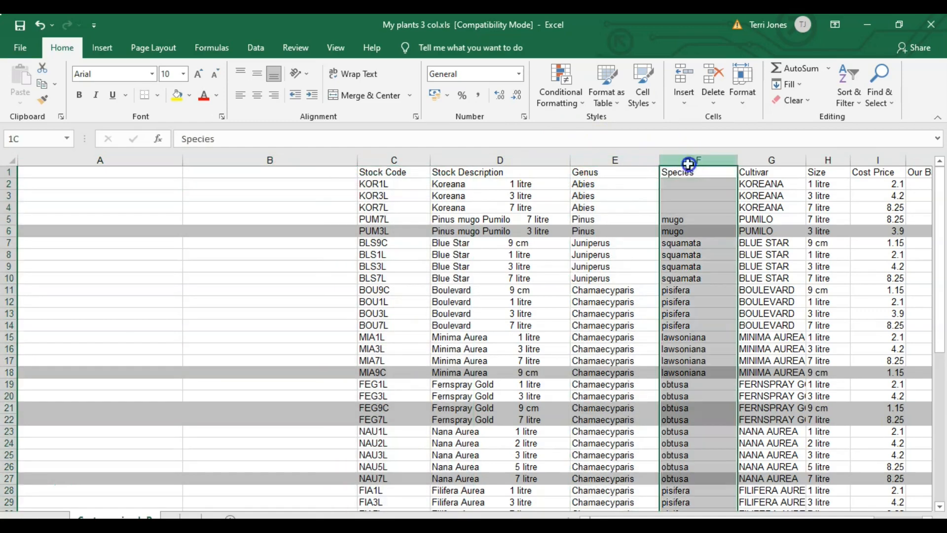
pyautogui.click(766, 159)
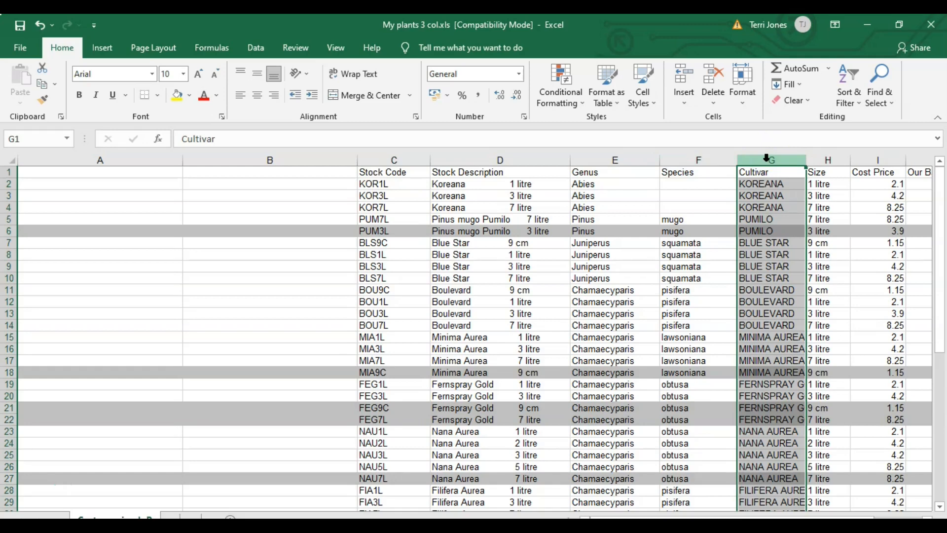
pyautogui.click(249, 183)
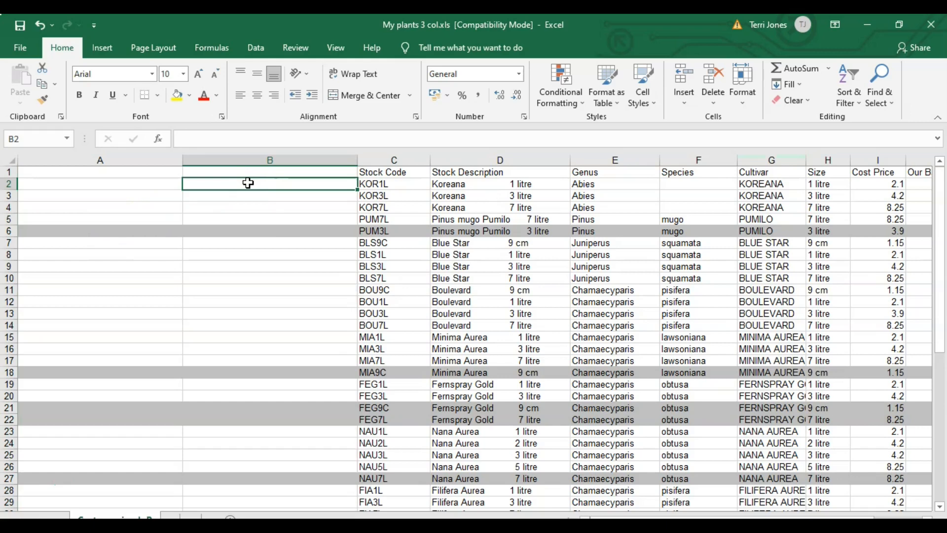
pyautogui.write('=co')
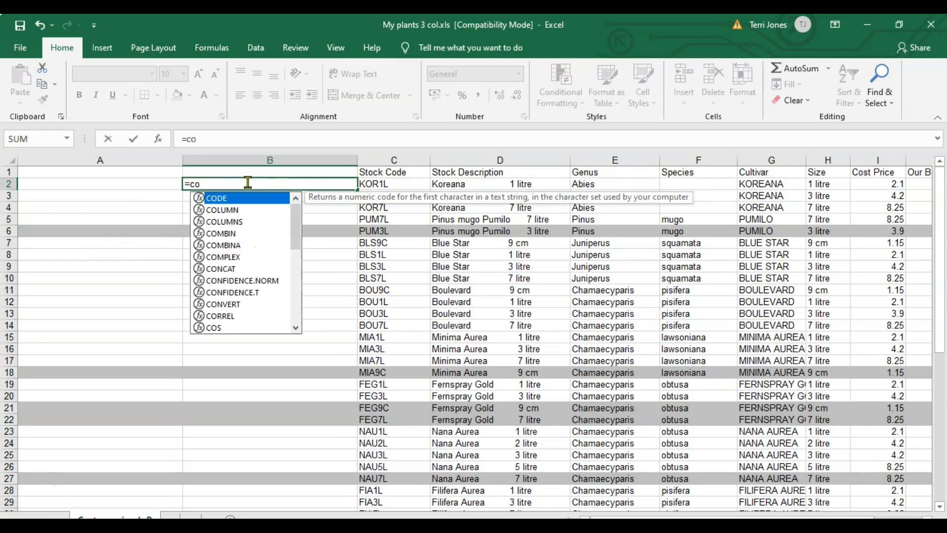
pyautogui.write('ncate')
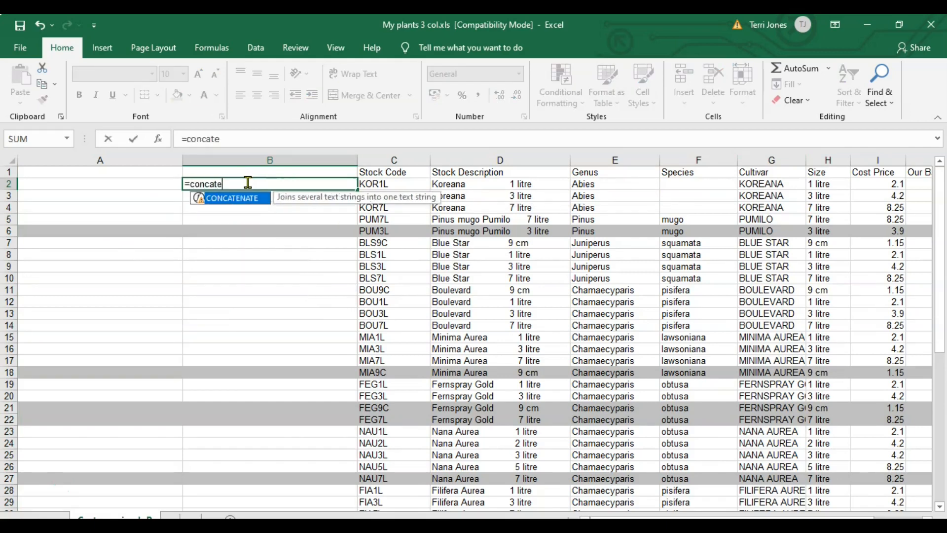
pyautogui.write('nate(')
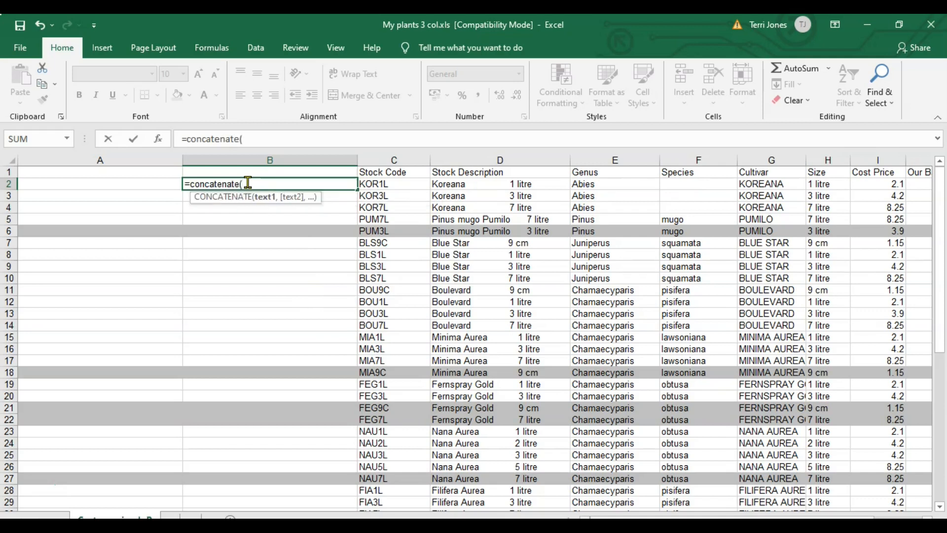
pyautogui.write('E2')
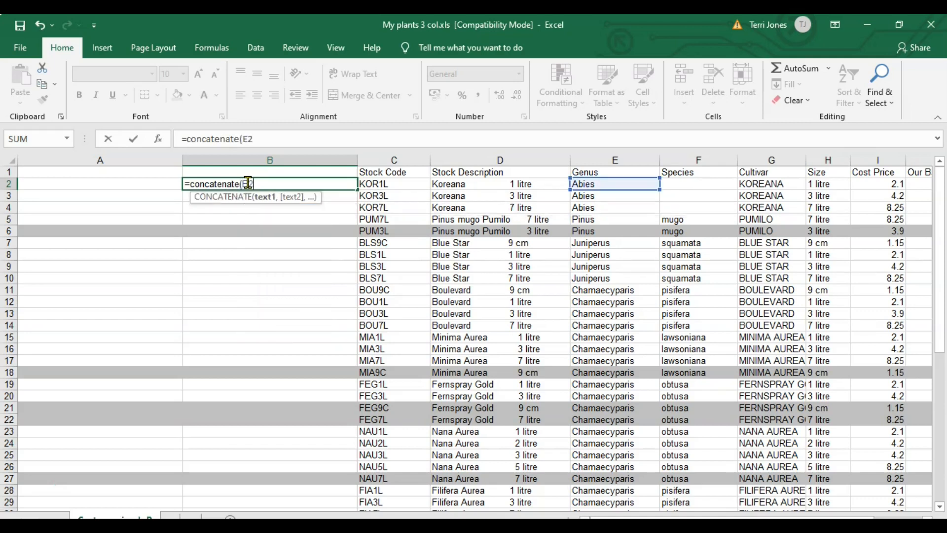
pyautogui.write(',"')
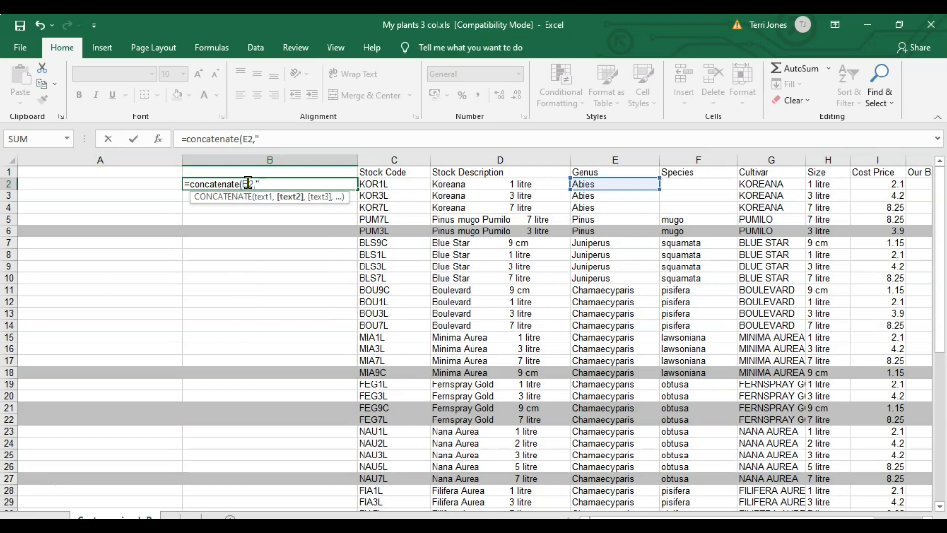
pyautogui.write(' ",F2,')
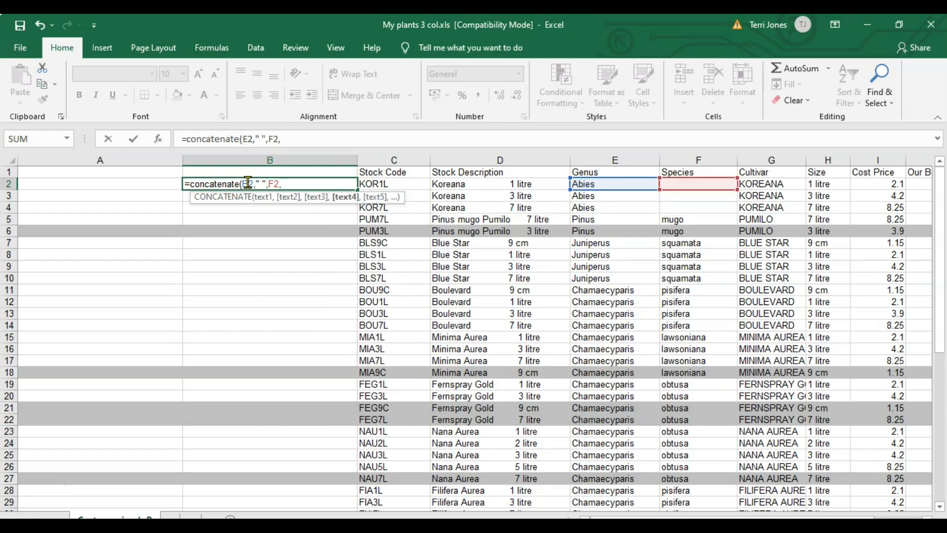
pyautogui.write('" ",G2)')
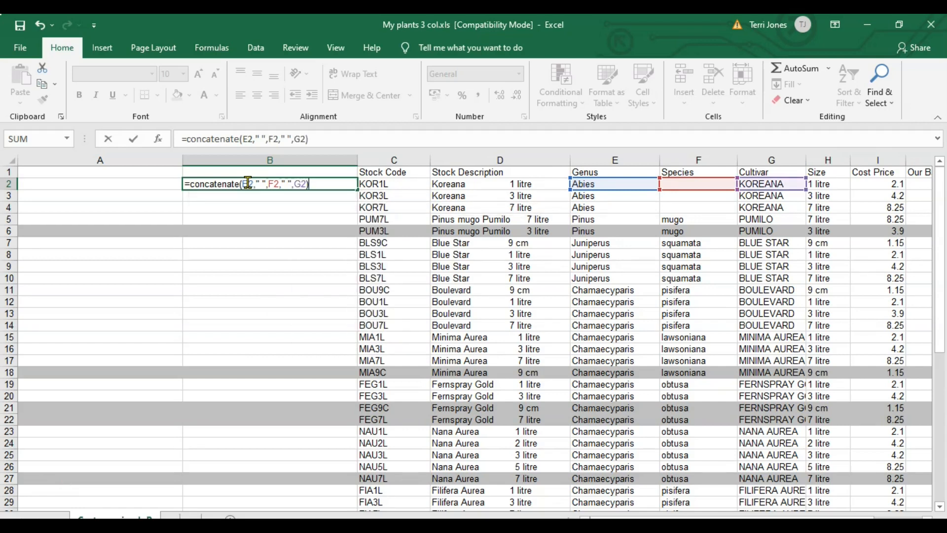
pyautogui.press('Return')
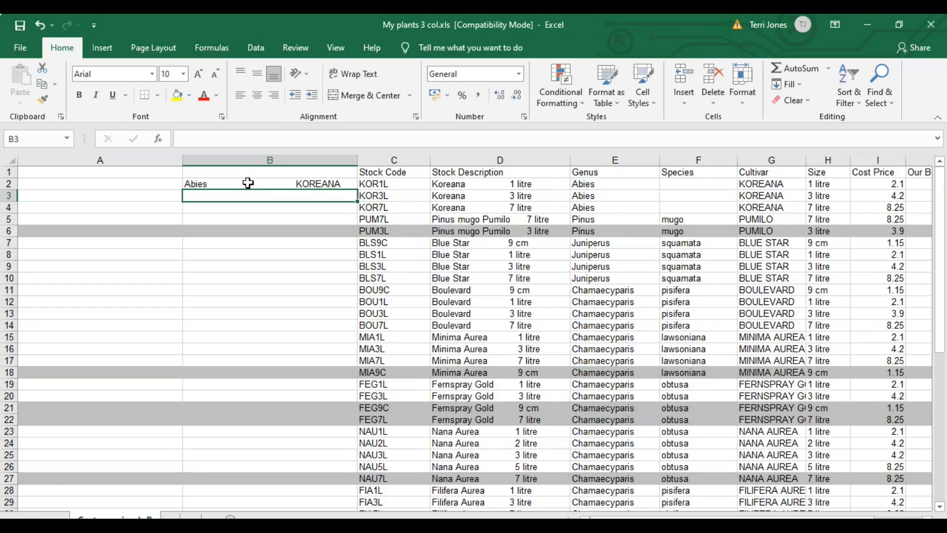
# Step: Copy the concatenation formula from B2 down to cells B3:B51, the last row of plant data
pyautogui.click(248, 183)
pyautogui.click(771, 184)
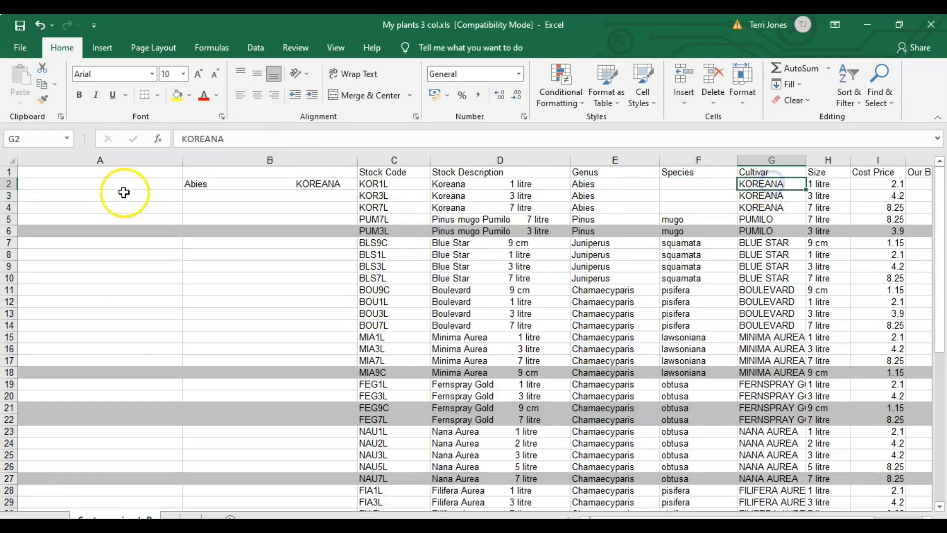
pyautogui.click(273, 184)
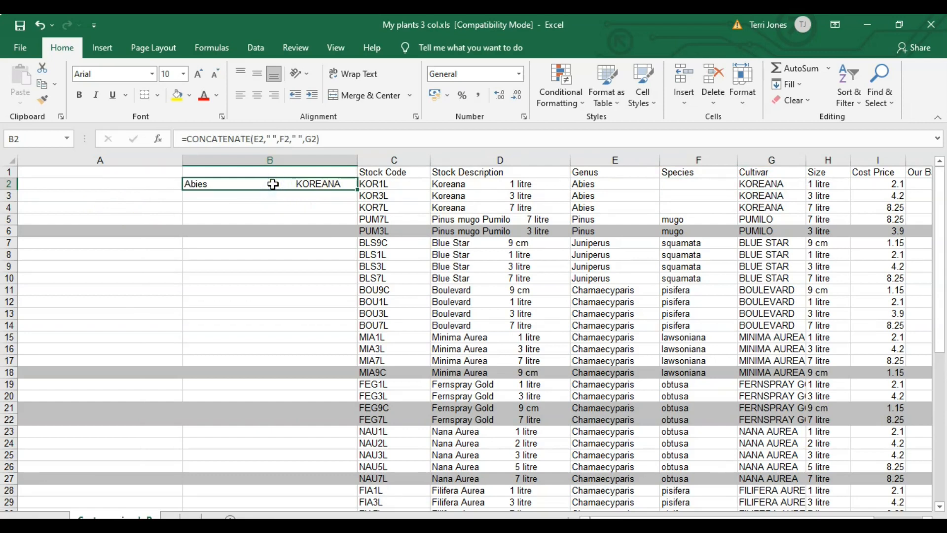
pyautogui.hotkey('ctrl', 'c')
pyautogui.press('Down')
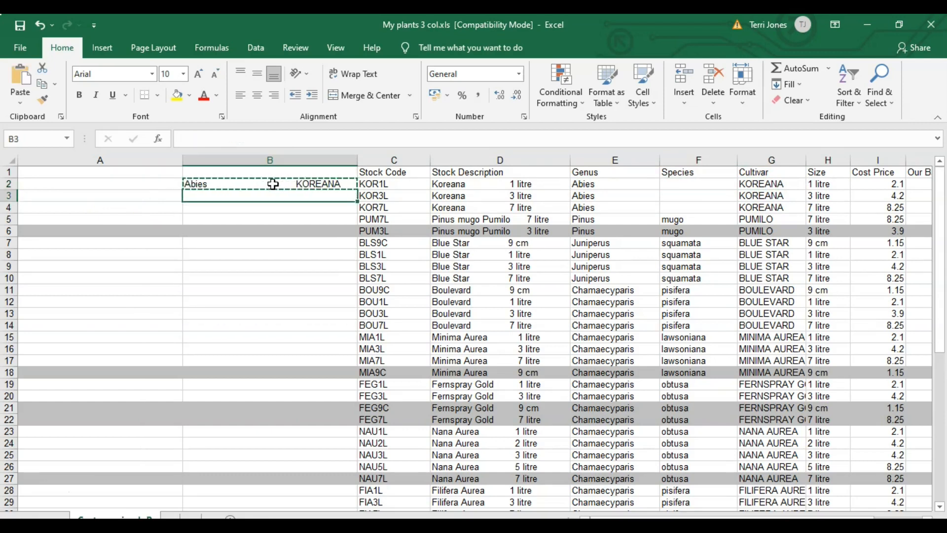
pyautogui.hotkey('shift', 'Down')
pyautogui.hotkey('shift', 'Down')
pyautogui.hotkey('shift', 'Down')
pyautogui.hotkey('shift', 'Down')
pyautogui.hotkey('shift', 'Down')
pyautogui.hotkey('shift', 'Down')
pyautogui.hotkey('shift', 'Down')
pyautogui.hotkey('shift', 'Down')
pyautogui.hotkey('shift', 'Down')
pyautogui.hotkey('shift', 'Down')
pyautogui.hotkey('shift', 'Down')
pyautogui.hotkey('shift', 'Down')
pyautogui.hotkey('shift', 'Down')
pyautogui.hotkey('shift', 'Down')
pyautogui.hotkey('shift', 'Down')
pyautogui.hotkey('shift', 'Down')
pyautogui.hotkey('shift', 'Down')
pyautogui.hotkey('shift', 'Down')
pyautogui.hotkey('shift', 'Down')
pyautogui.hotkey('shift', 'Down')
pyautogui.hotkey('shift', 'Down')
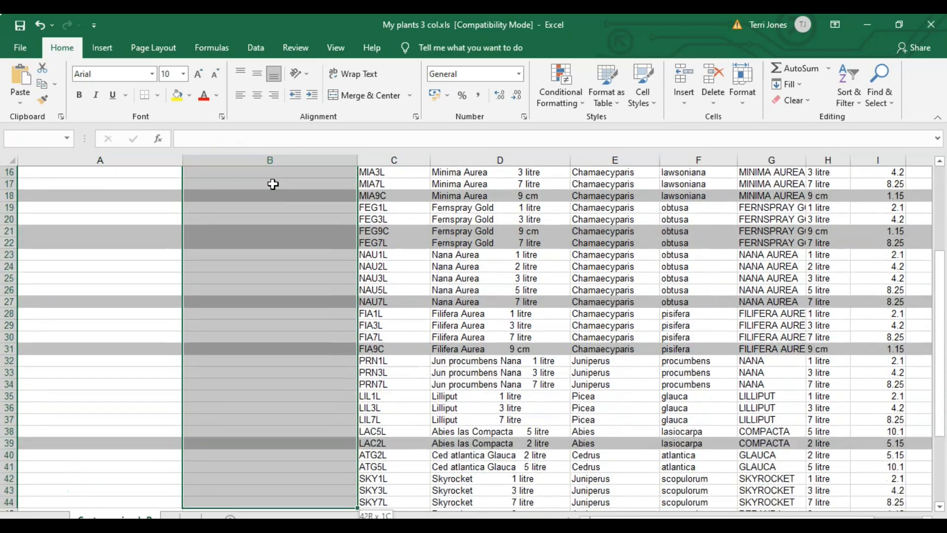
pyautogui.hotkey('shift', 'Down')
pyautogui.hotkey('shift', 'Down')
pyautogui.hotkey('shift', 'Down')
pyautogui.hotkey('shift', 'Down')
pyautogui.hotkey('shift', 'Down')
pyautogui.hotkey('shift', 'Up')
pyautogui.hotkey('shift', 'Up')
pyautogui.hotkey('shift', 'Up')
pyautogui.hotkey('shift', 'Up')
pyautogui.hotkey('shift', 'Up')
pyautogui.hotkey('shift', 'Up')
pyautogui.hotkey('shift', 'Up')
pyautogui.hotkey('shift', 'Up')
pyautogui.hotkey('shift', 'Up')
pyautogui.hotkey('shift', 'Up')
pyautogui.hotkey('shift', 'Up')
pyautogui.hotkey('shift', 'Up')
pyautogui.hotkey('shift', 'Up')
pyautogui.hotkey('shift', 'Up')
pyautogui.hotkey('shift', 'Up')
pyautogui.hotkey('shift', 'Up')
pyautogui.hotkey('shift', 'Up')
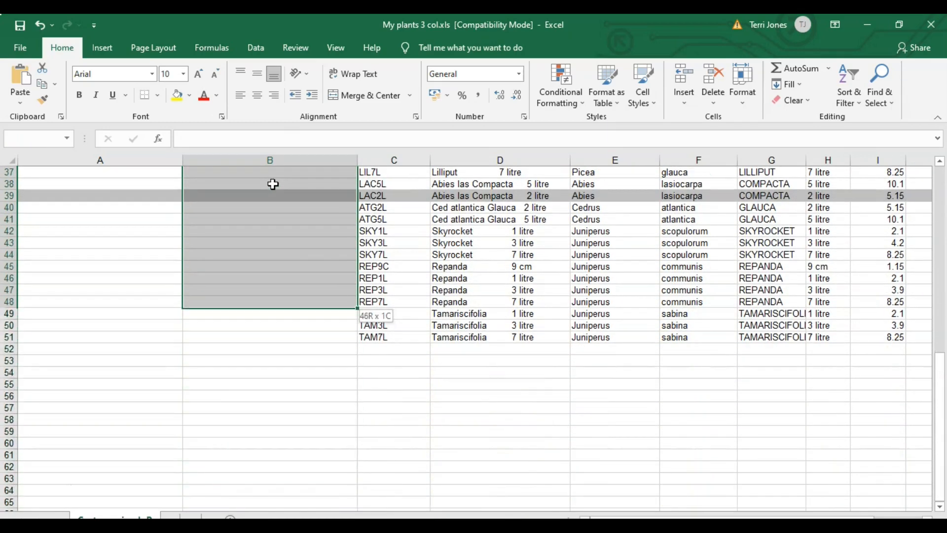
pyautogui.hotkey('shift', 'Down')
pyautogui.hotkey('shift', 'Down')
pyautogui.hotkey('shift', 'Down')
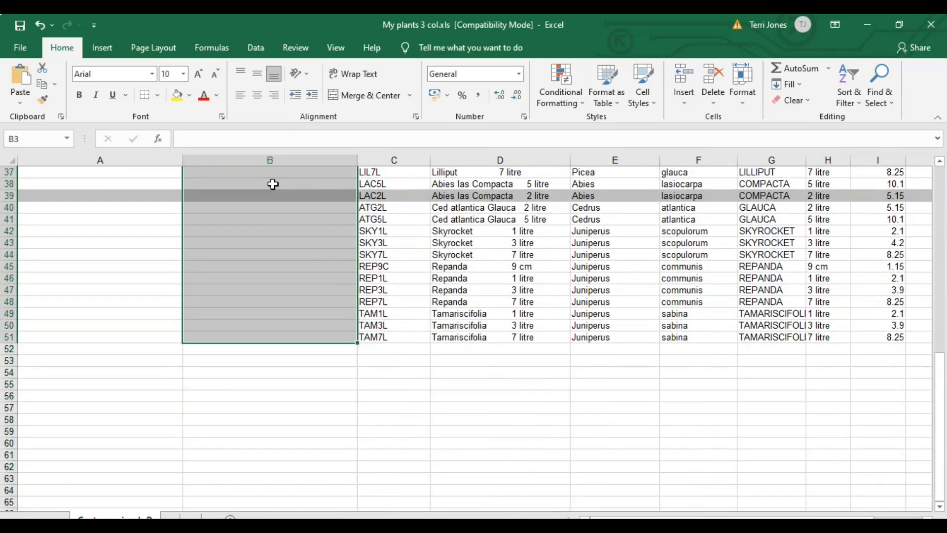
pyautogui.hotkey('ctrl', 'v')
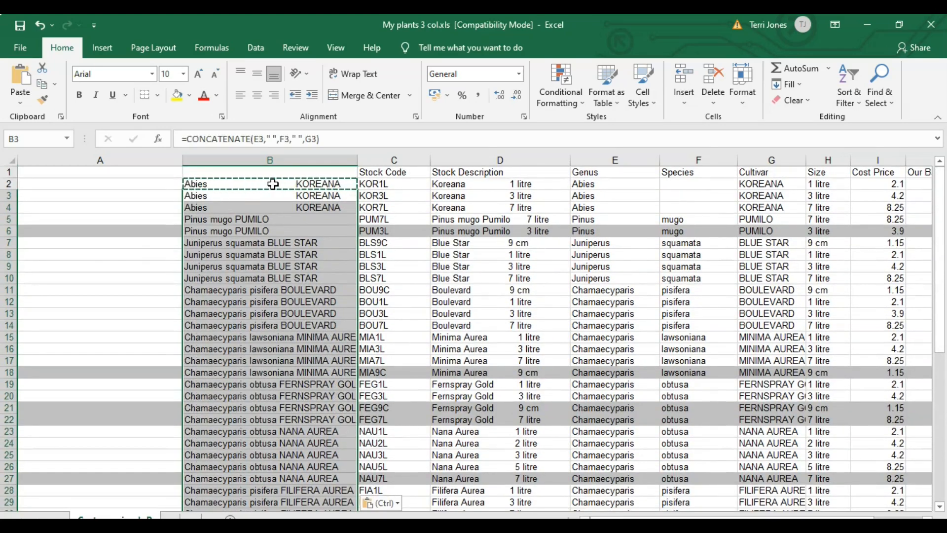
# Step: Save the workbook with the filled-in combined names
pyautogui.click(117, 257)
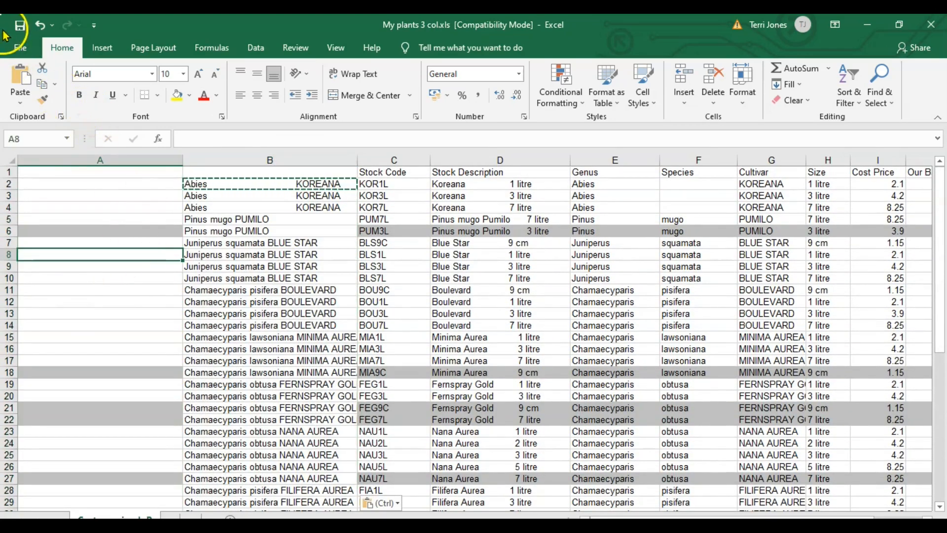
pyautogui.click(15, 47)
pyautogui.click(42, 209)
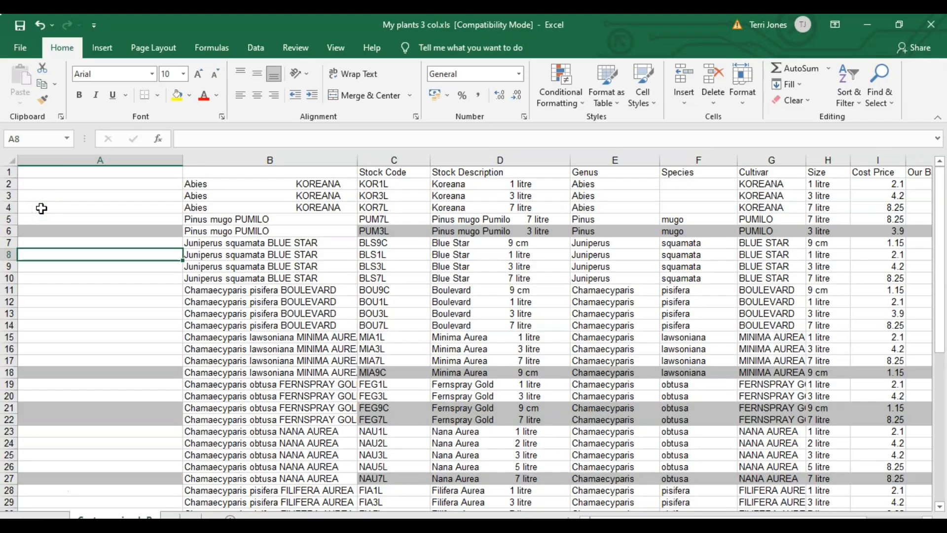
# Step: Copy all of column B and paste it into column A as values only
pyautogui.click(232, 159)
pyautogui.rightClick(233, 167)
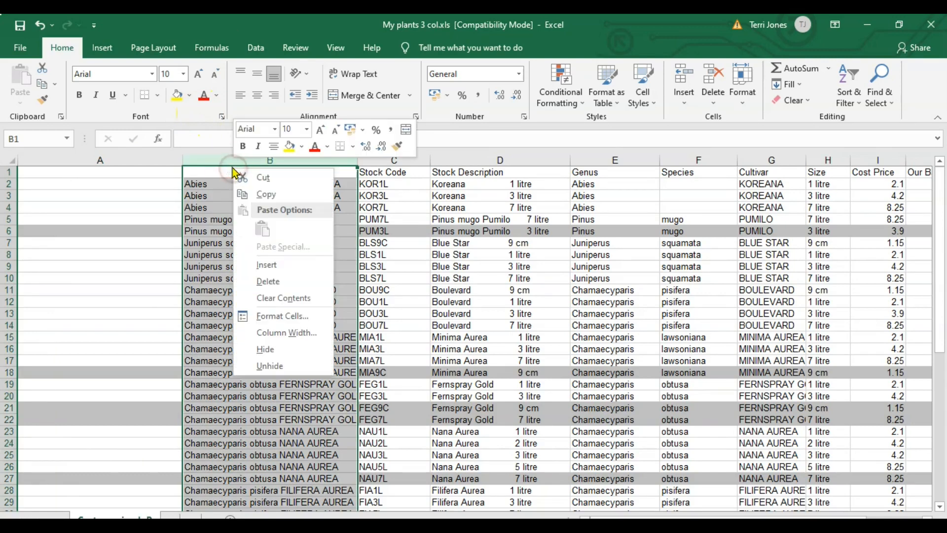
pyautogui.click(261, 195)
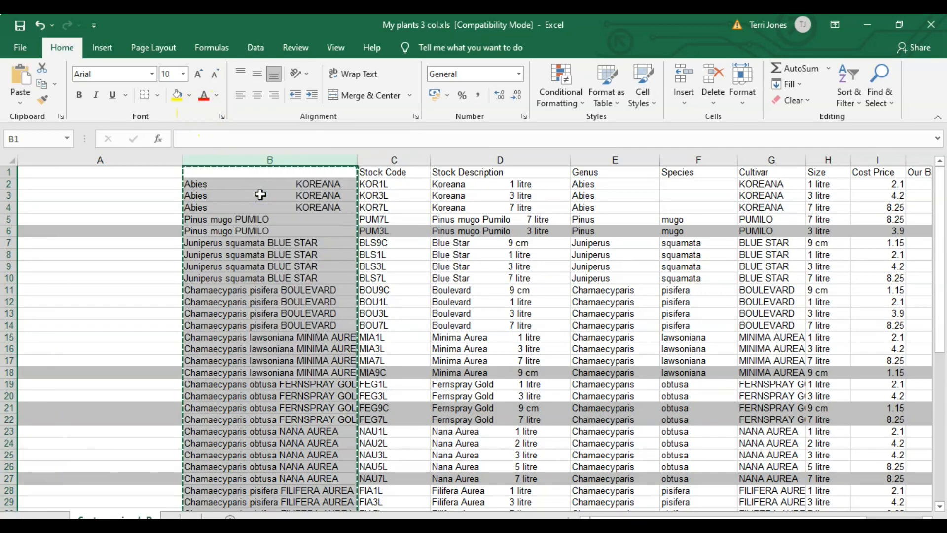
pyautogui.click(130, 160)
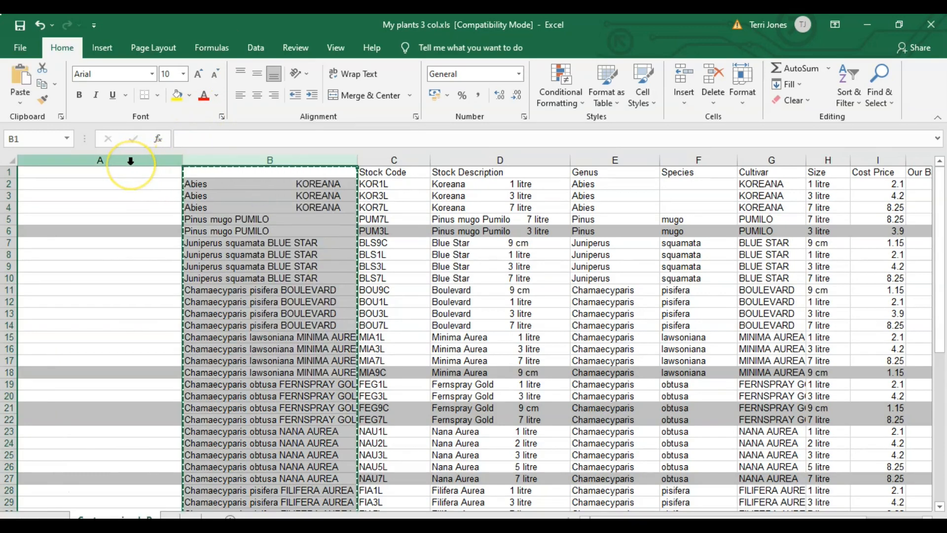
pyautogui.rightClick(99, 241)
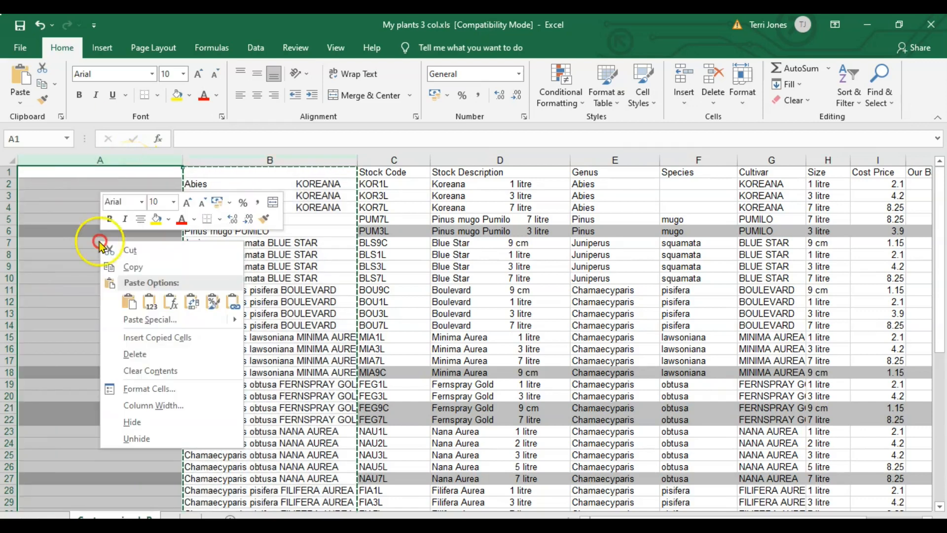
pyautogui.click(150, 302)
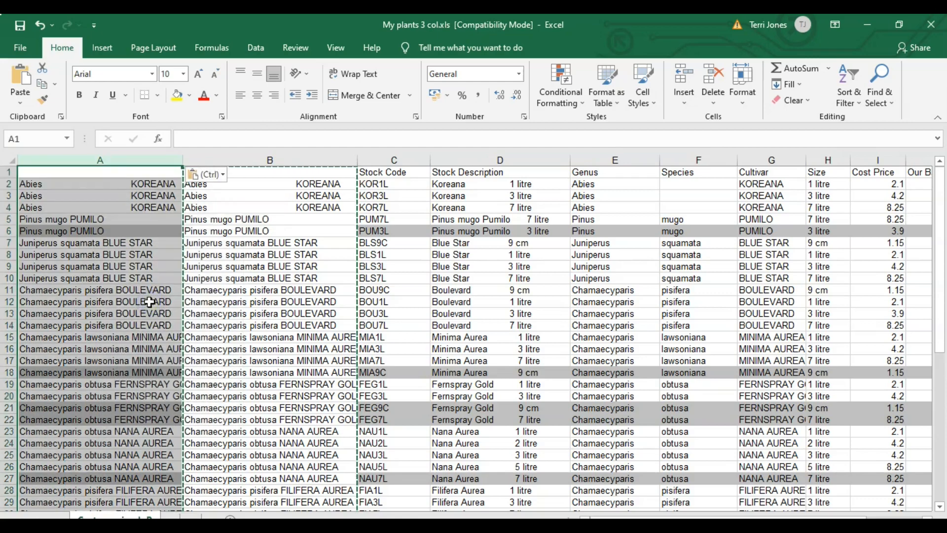
# Step: Enter the heading "plant name" in cell A1
pyautogui.click(90, 172)
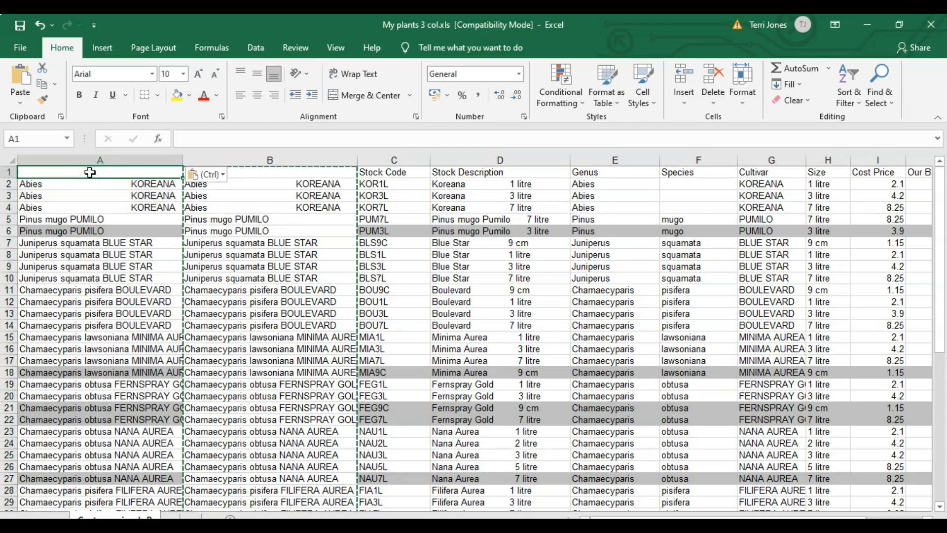
pyautogui.write('pla')
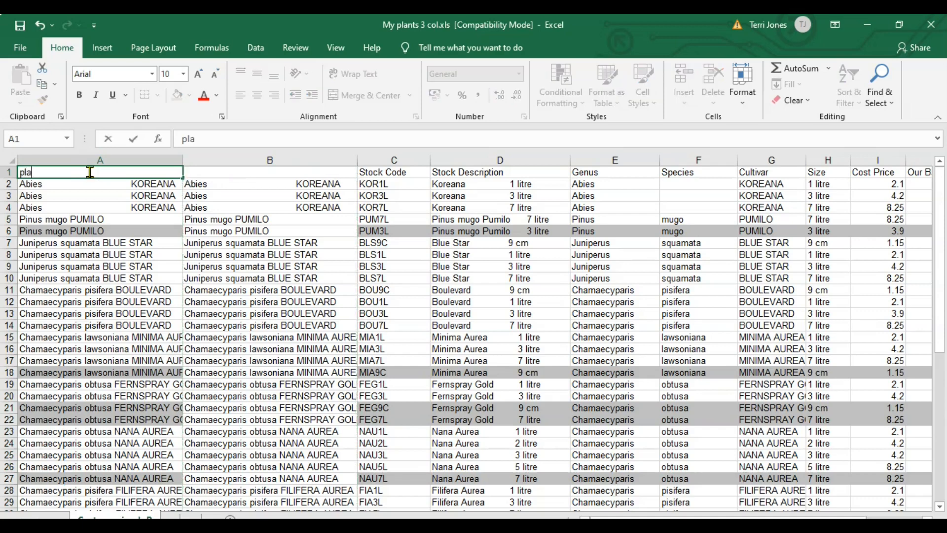
pyautogui.write('nt name')
pyautogui.press('Return')
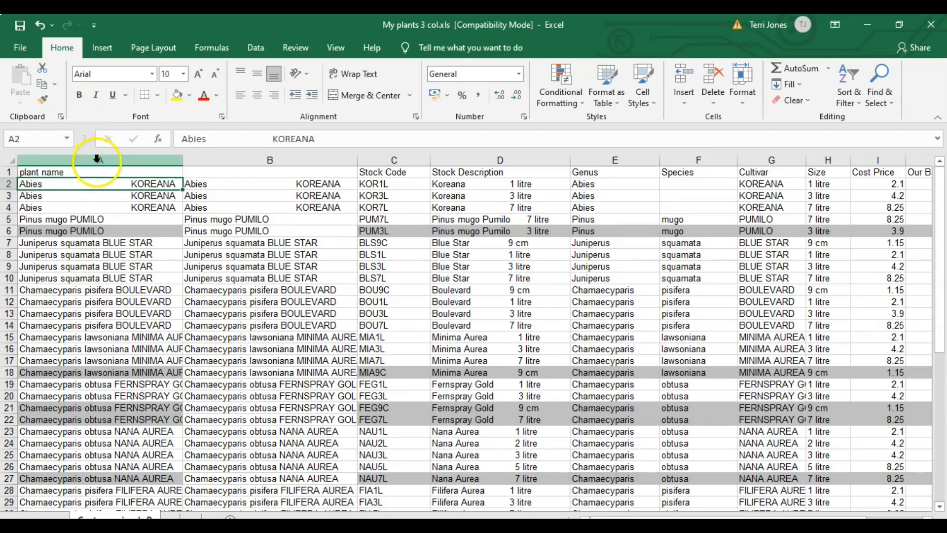
# Step: Check the plant name column and its first data row, and save the workbook again
pyautogui.click(97, 159)
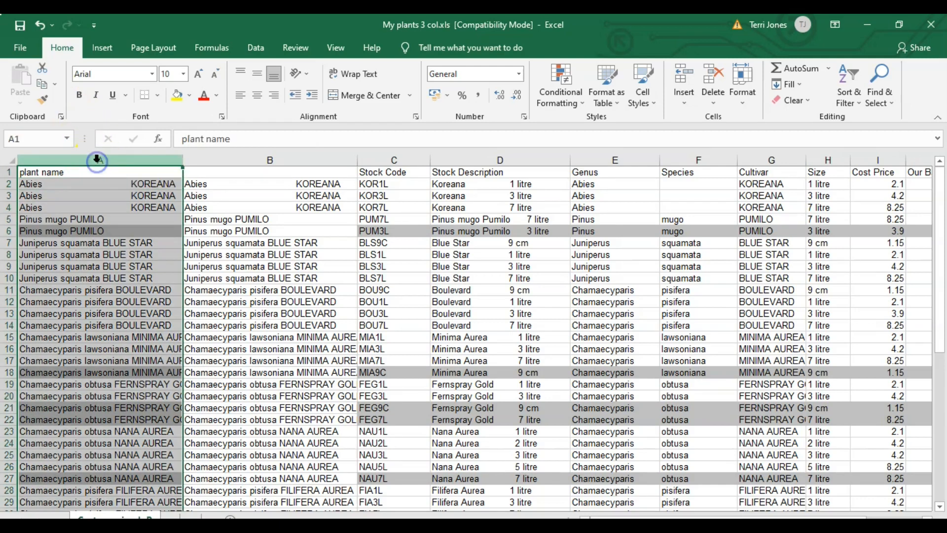
pyautogui.click(9, 183)
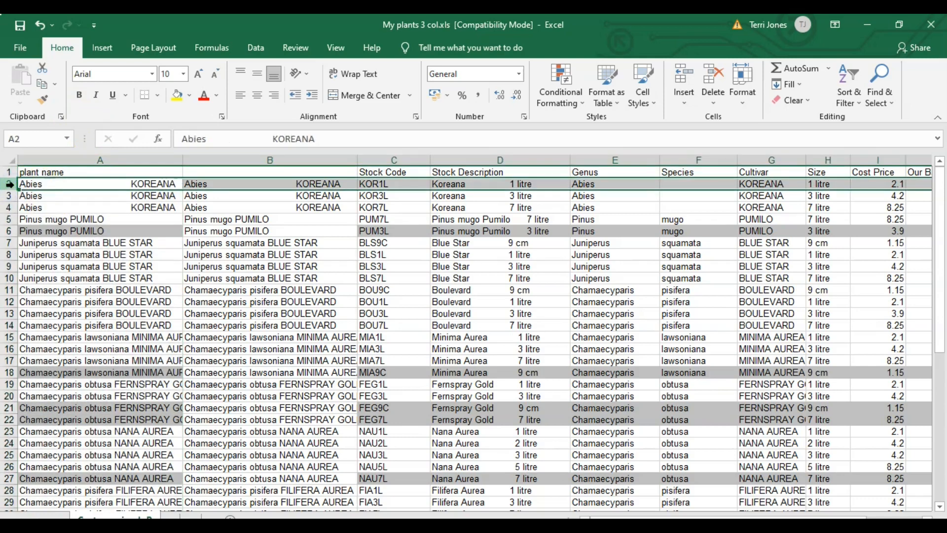
pyautogui.click(23, 48)
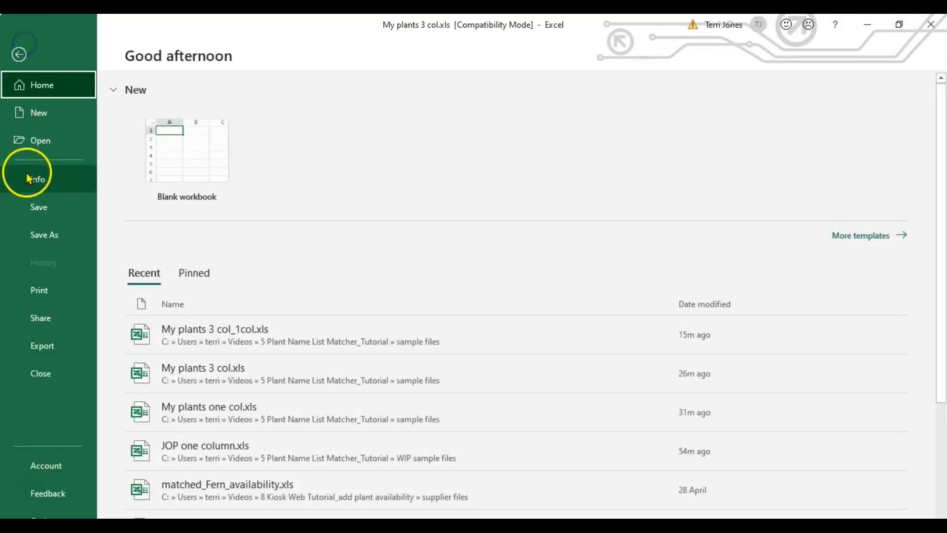
pyautogui.click(46, 202)
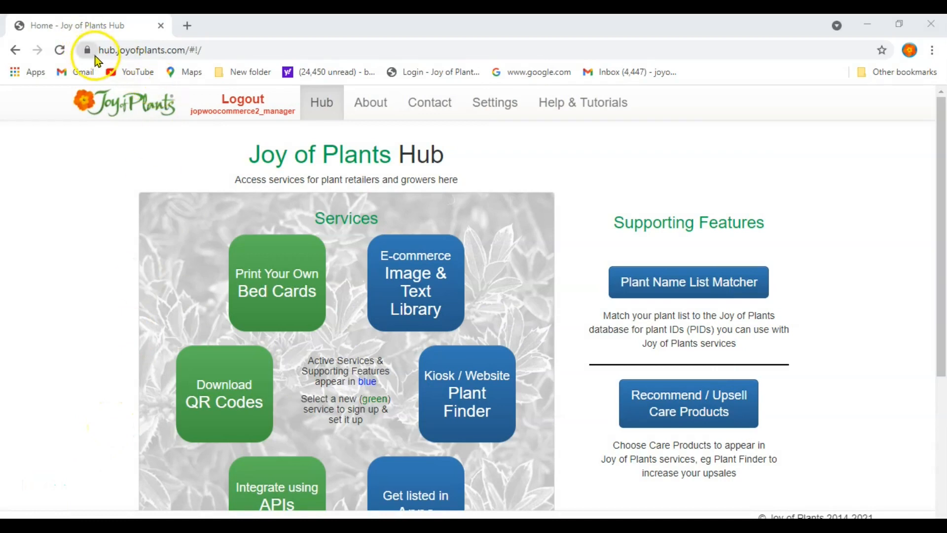
# Step: Open the Plant Name List Matcher from the Joy of Plants Hub in the browser
pyautogui.click(97, 190)
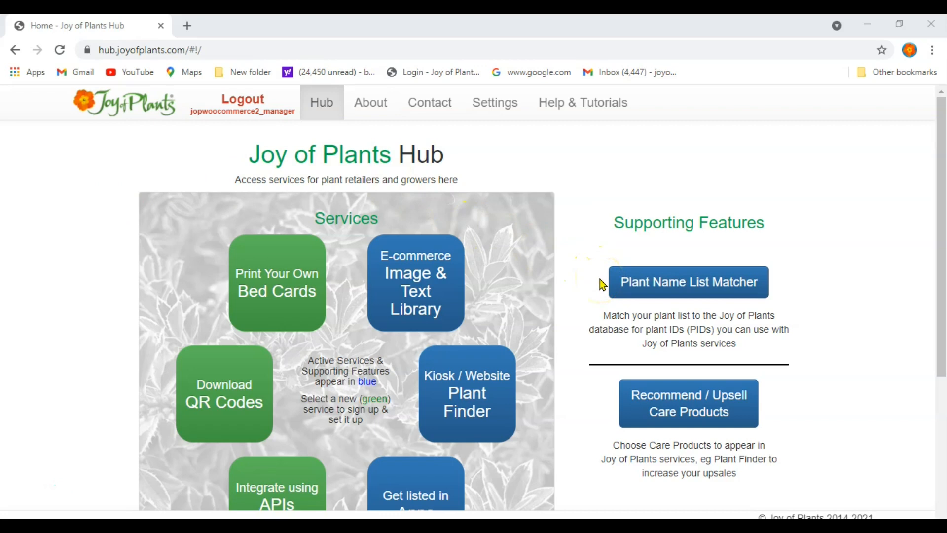
pyautogui.click(662, 282)
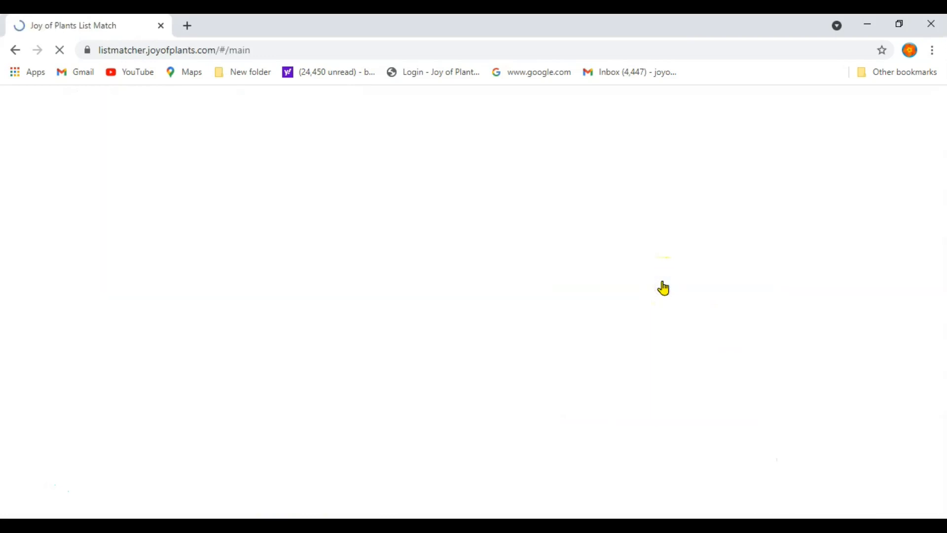
# Step: Select My plants one col.xls from the sample files folder and upload it for plant list matching
pyautogui.click(509, 452)
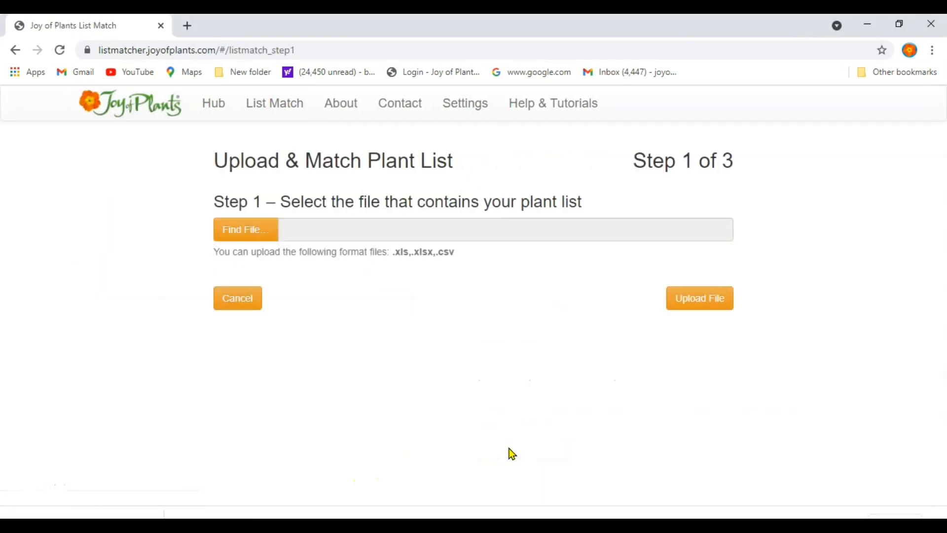
pyautogui.click(247, 231)
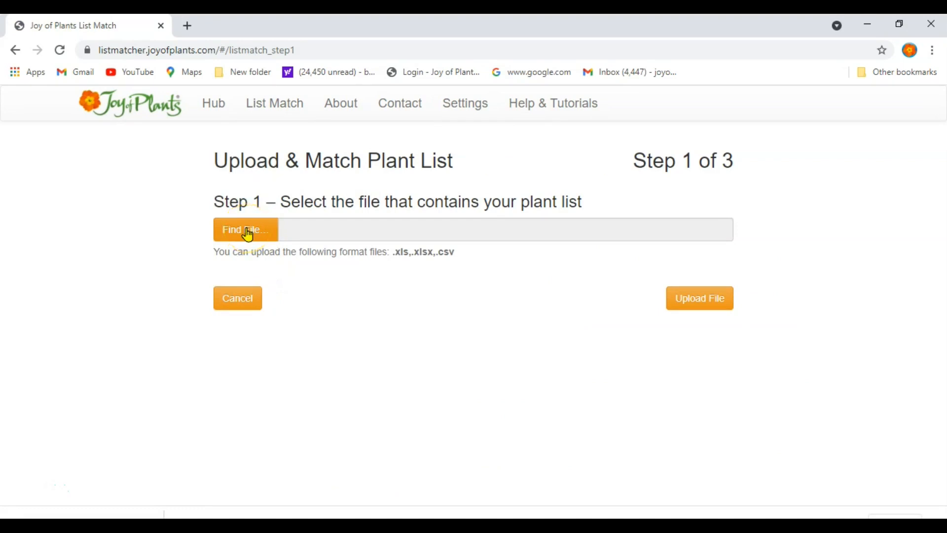
pyautogui.click(247, 232)
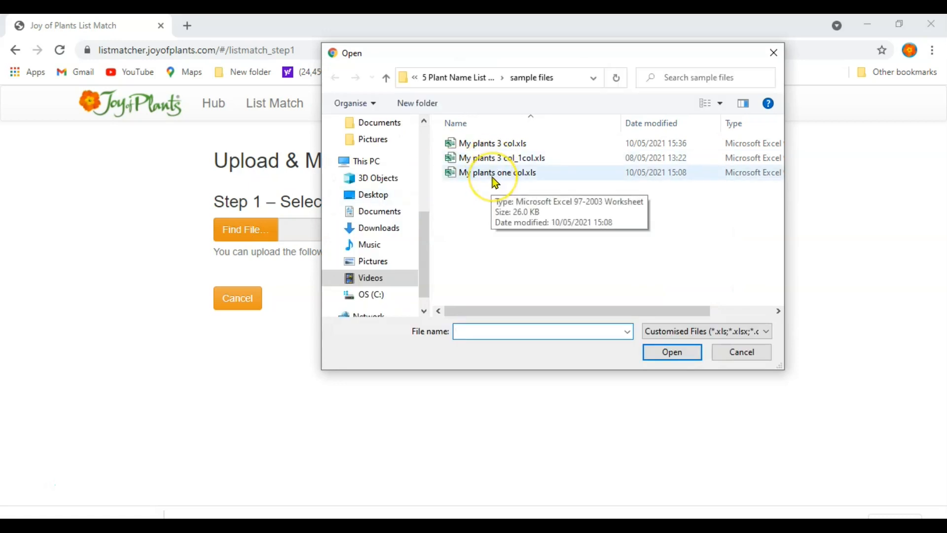
pyautogui.click(495, 181)
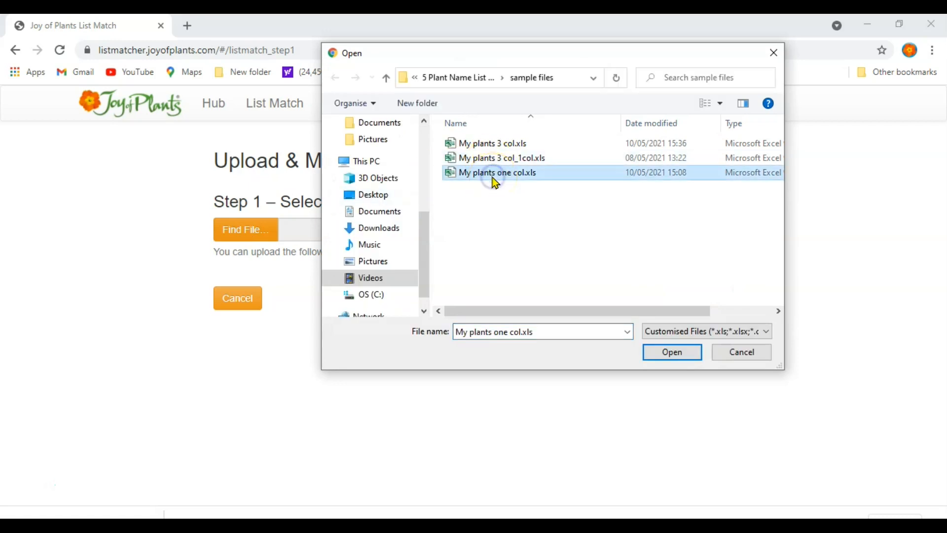
pyautogui.click(665, 352)
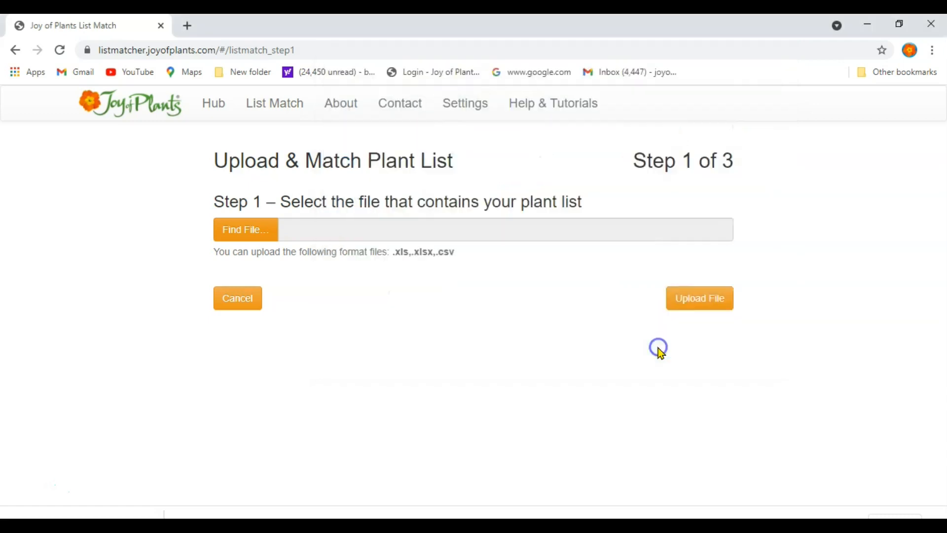
pyautogui.click(688, 292)
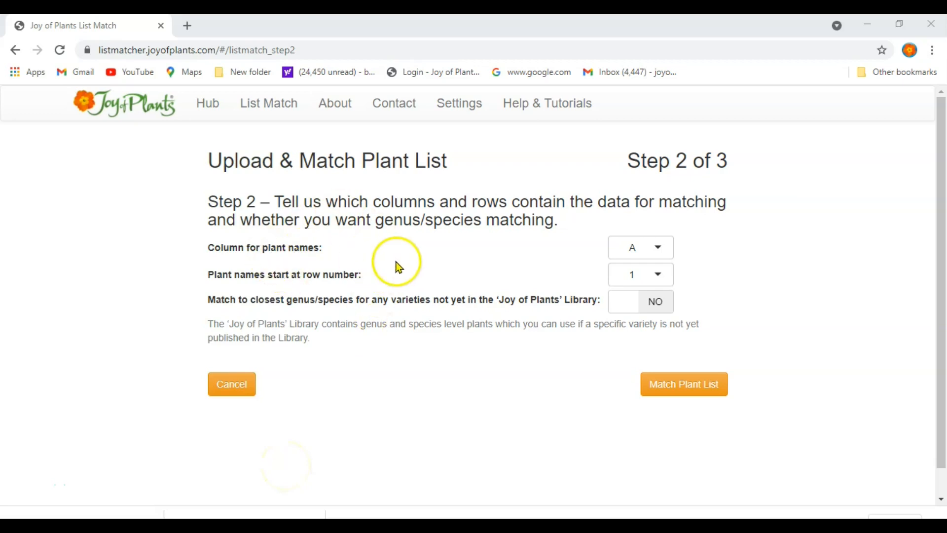
# Step: Set the plant name column to B, the starting row to 2, and closest genus/species matching to YES
pyautogui.click(660, 247)
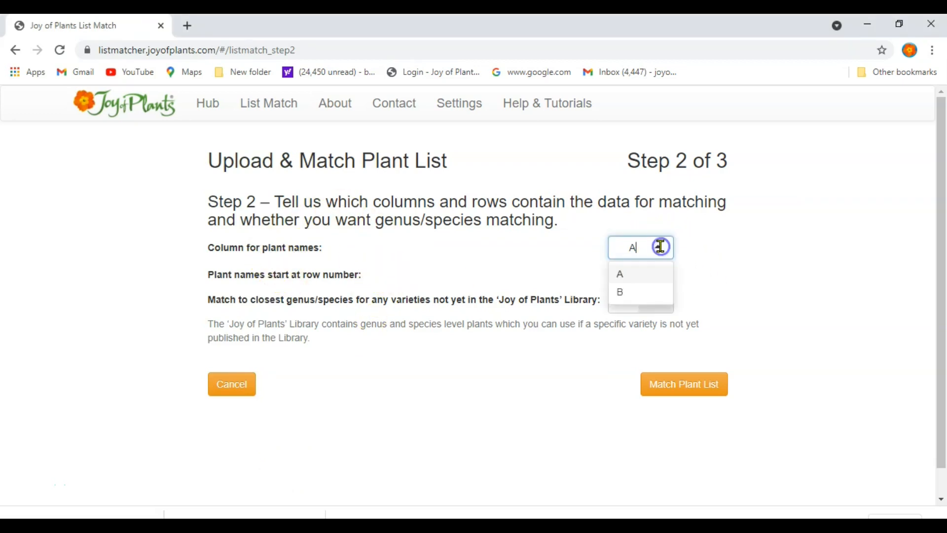
pyautogui.click(631, 293)
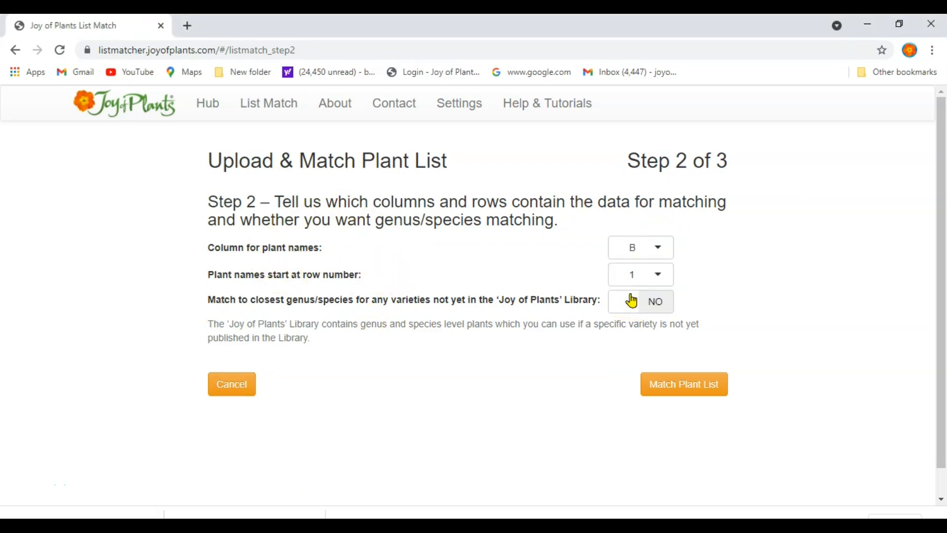
pyautogui.click(660, 275)
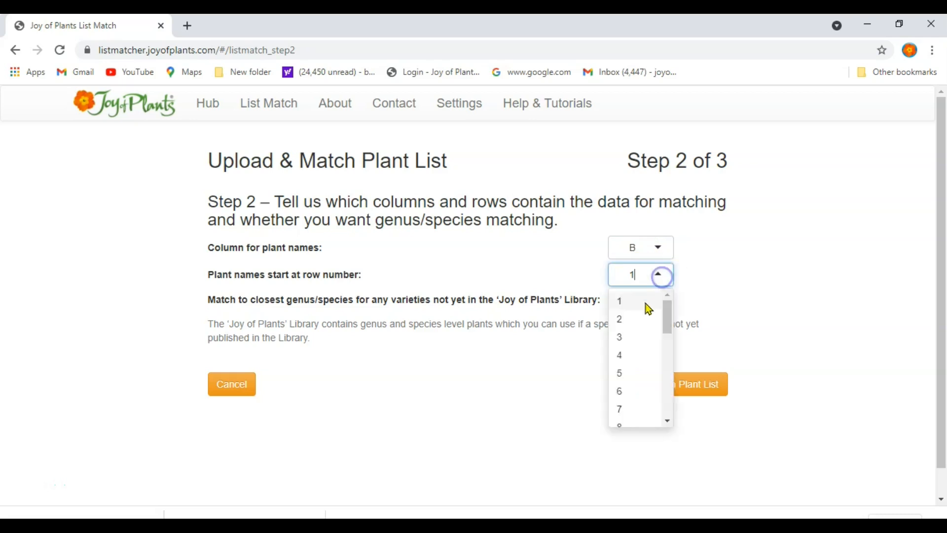
pyautogui.click(638, 320)
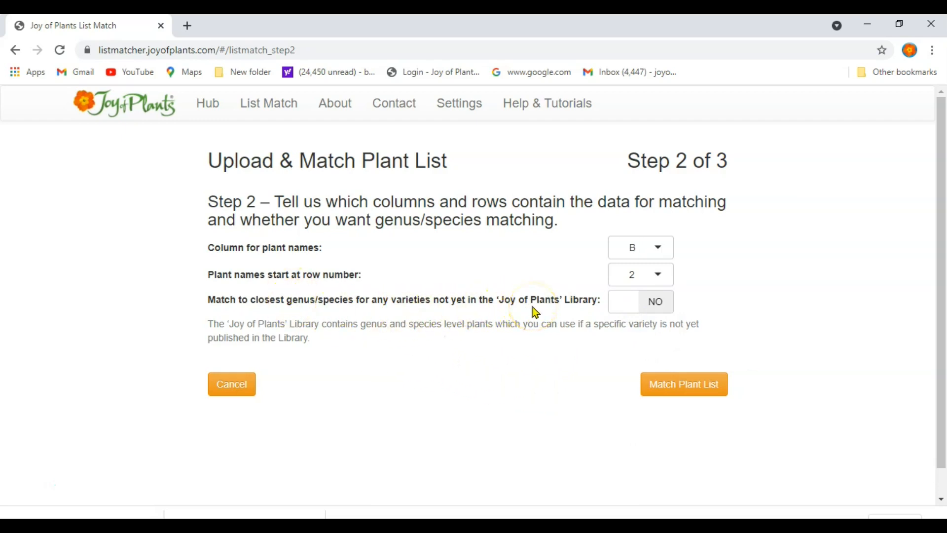
pyautogui.click(655, 301)
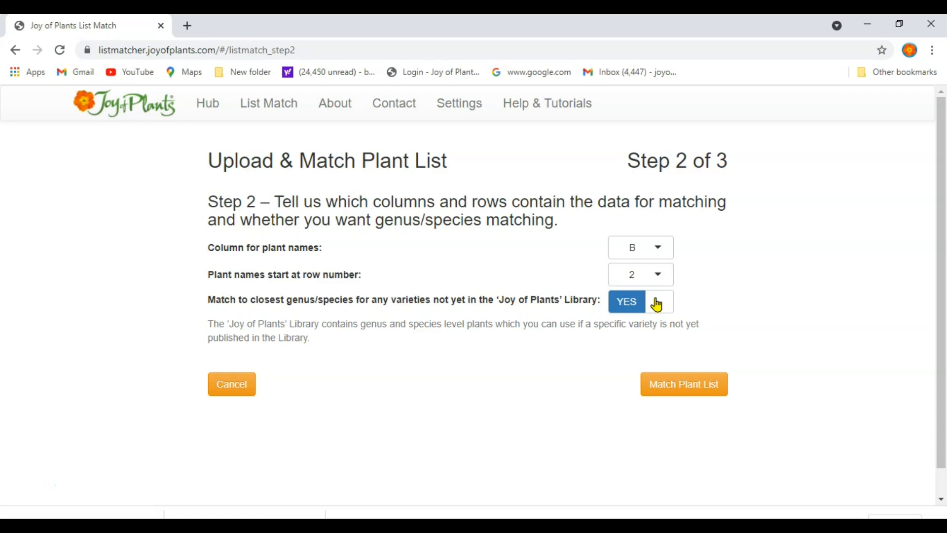
# Step: Match the plant list and save the result as matched_My plants one col.zip in the sample files folder
pyautogui.click(683, 386)
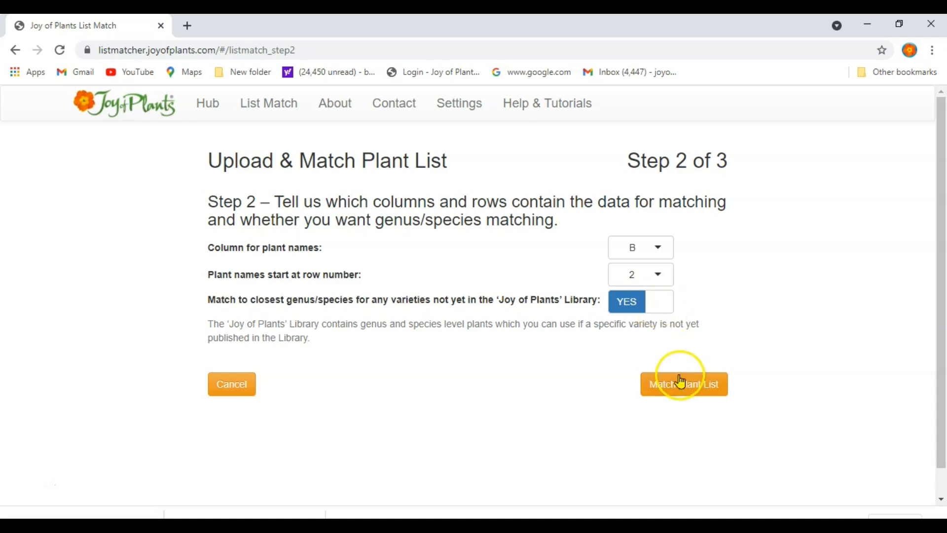
pyautogui.click(679, 390)
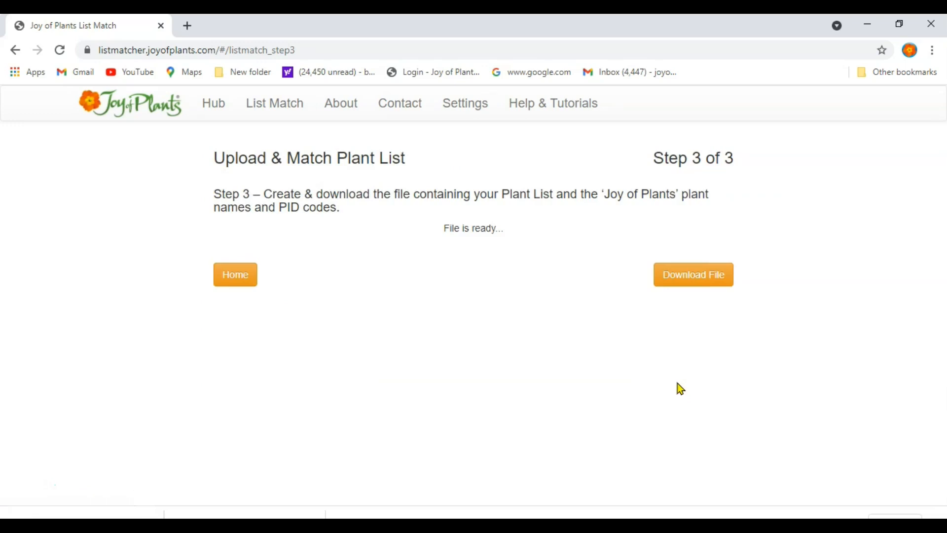
pyautogui.click(707, 286)
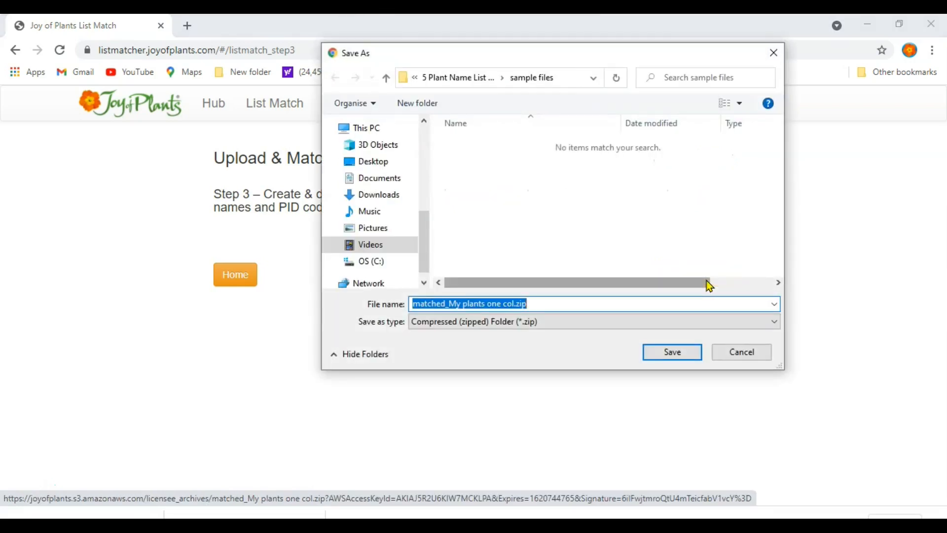
pyautogui.click(686, 356)
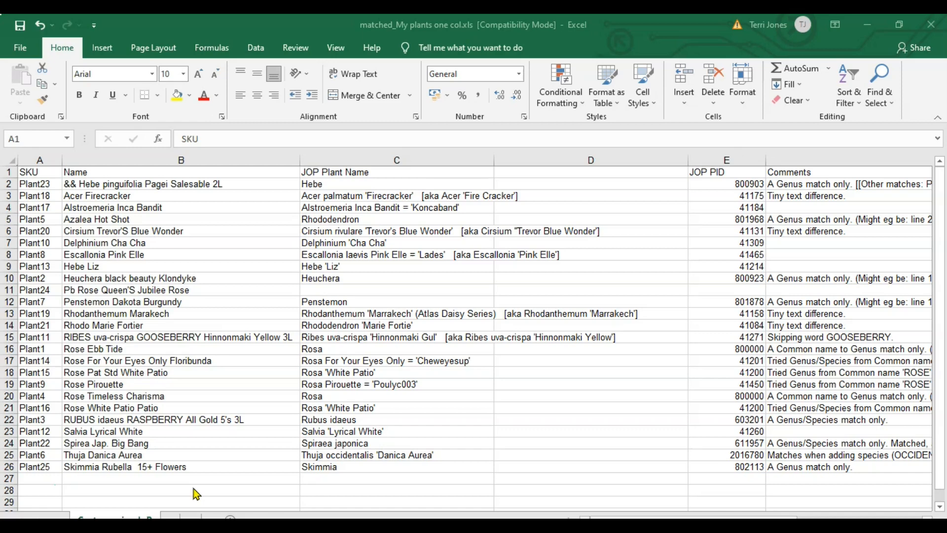
# Step: In Excel, examine the JOP Plant Name, JOP PID and Comments columns of matched_My plants one col.xls
pyautogui.hotkey('ctrl', 'Right')
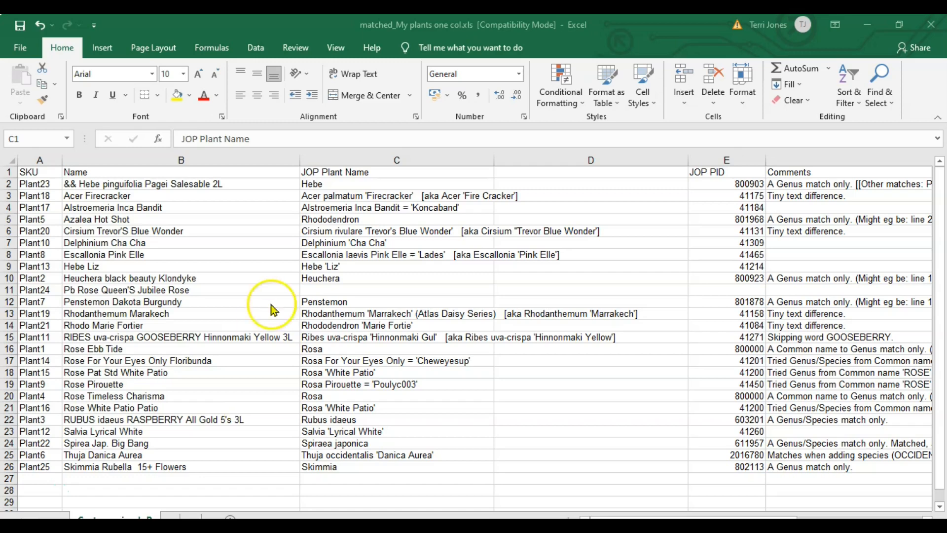
pyautogui.click(350, 157)
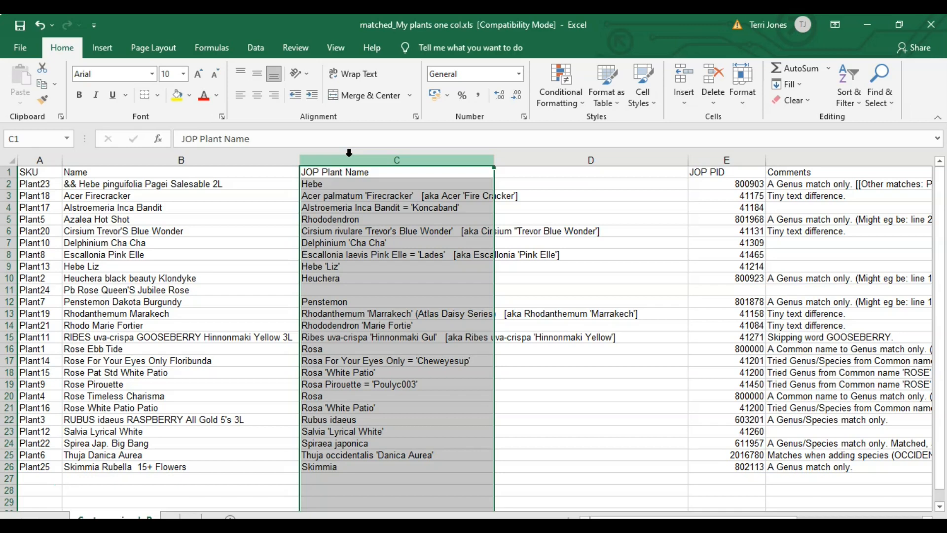
pyautogui.keyDown('ctrl'); pyautogui.click(709, 160); pyautogui.keyUp('ctrl')
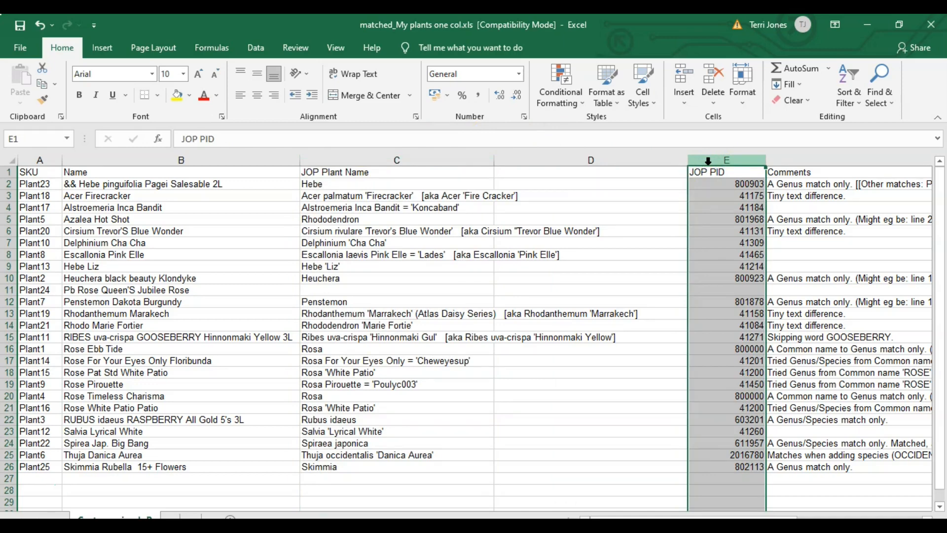
pyautogui.click(807, 160)
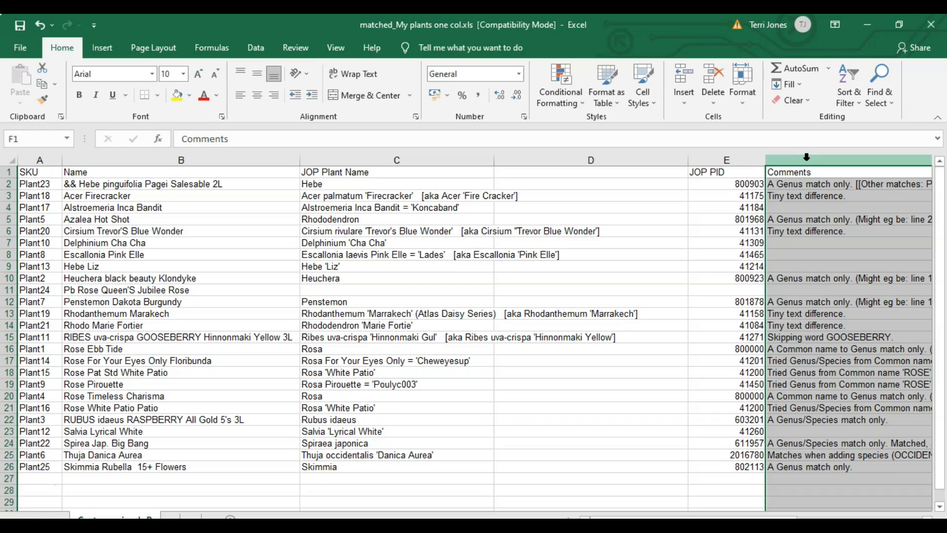
pyautogui.click(827, 223)
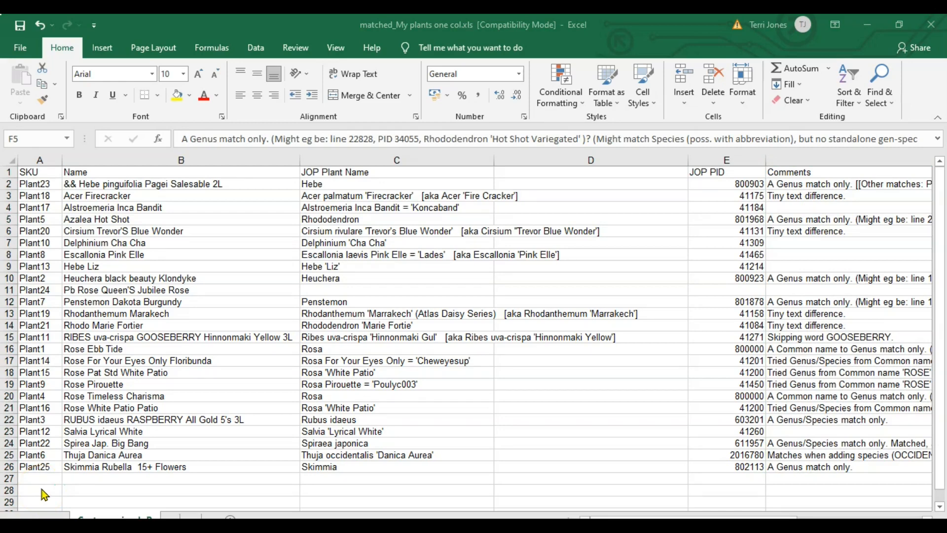
# Step: Sort the whole sheet by JOP PID from smallest to largest, treating the first row as headers
pyautogui.click(12, 159)
pyautogui.click(7, 156)
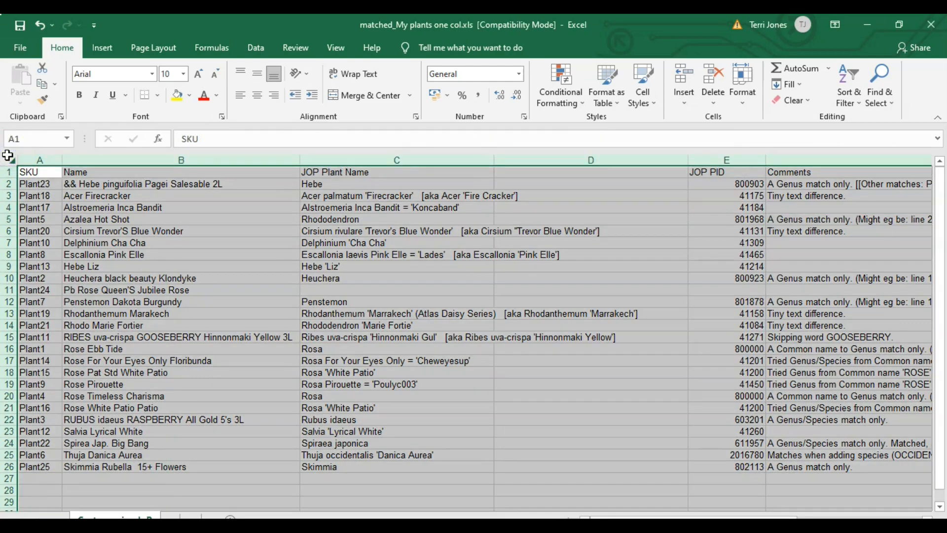
pyautogui.click(256, 47)
pyautogui.click(405, 94)
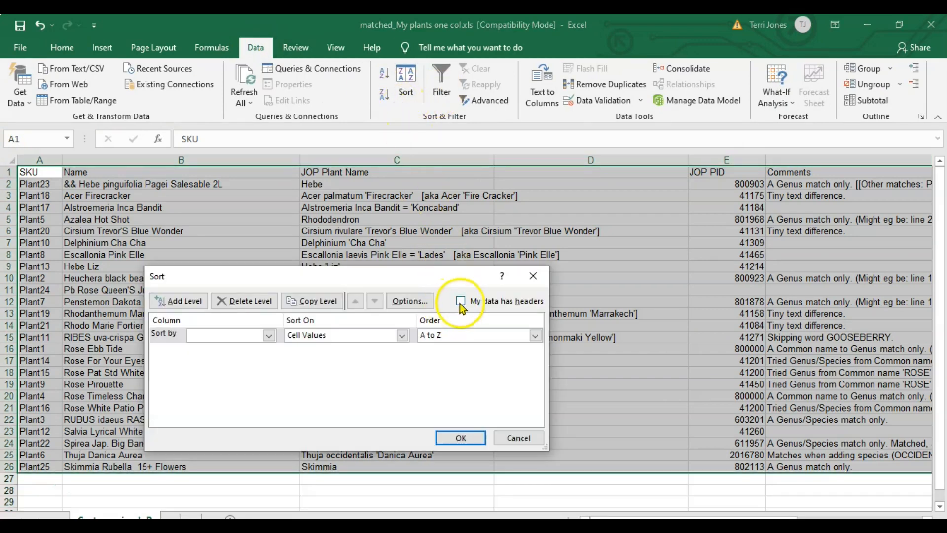
pyautogui.click(461, 301)
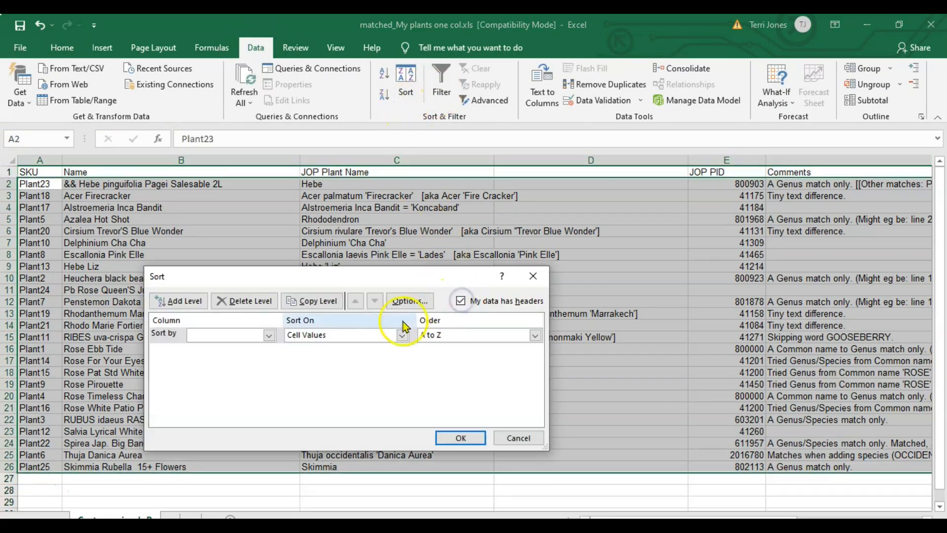
pyautogui.click(269, 335)
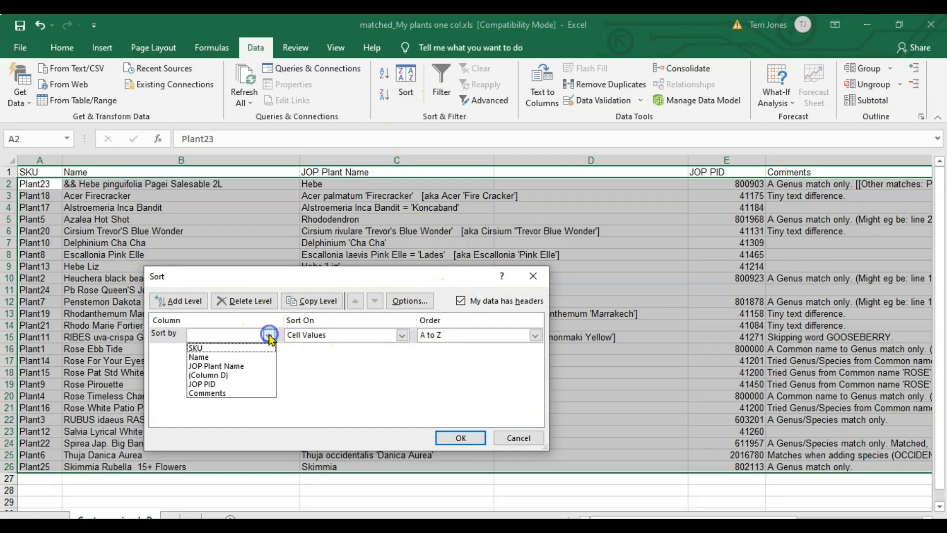
pyautogui.click(251, 385)
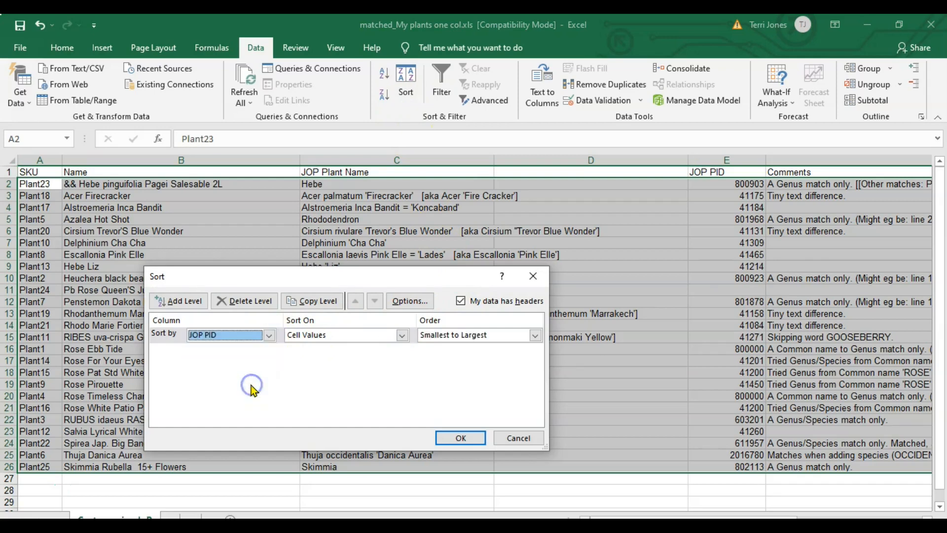
pyautogui.click(455, 438)
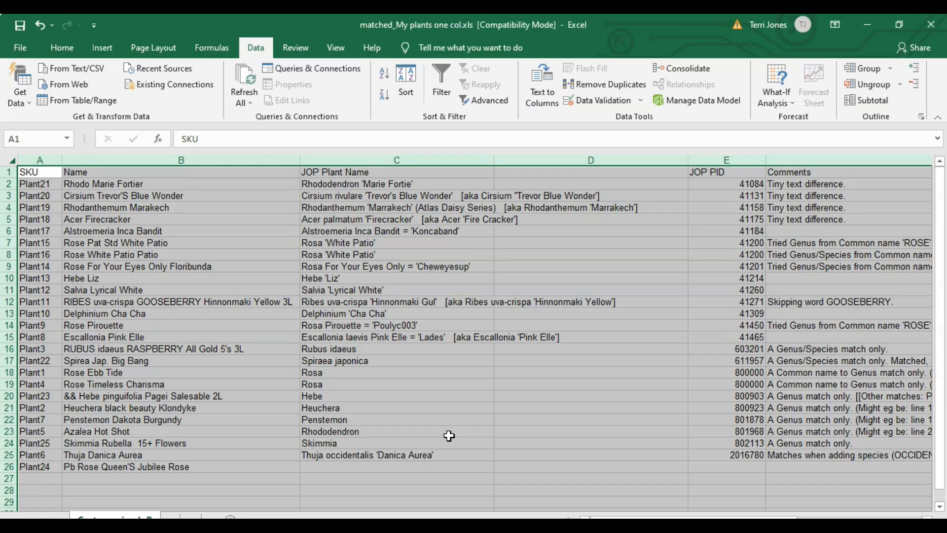
# Step: Remove the "Pb" prefix from the unmatched plant name in B26 so it reads "Rose Queen'S Jubilee Rose"
pyautogui.click(444, 454)
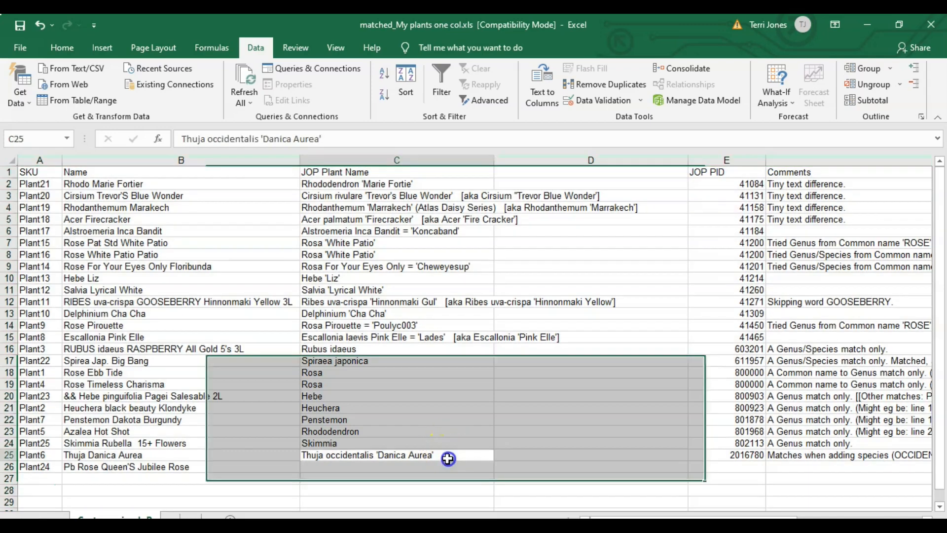
pyautogui.click(8, 467)
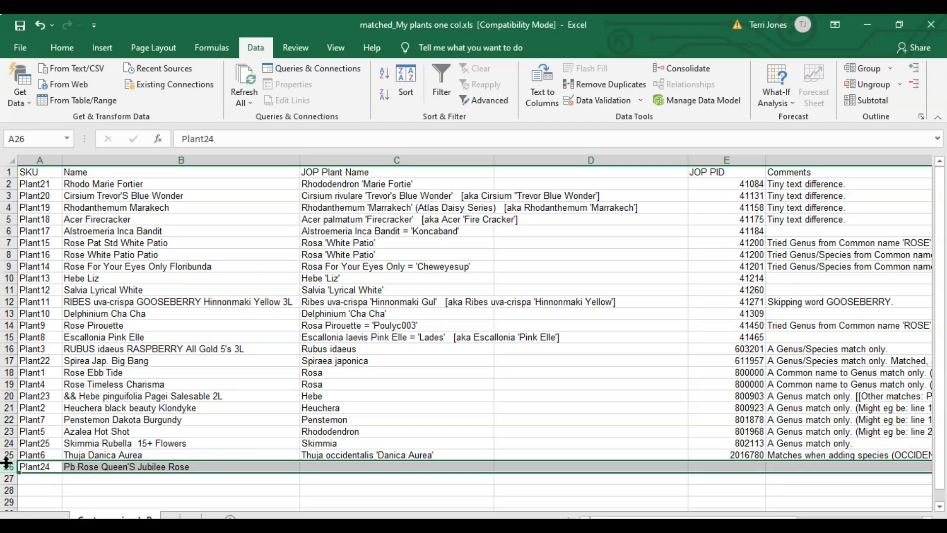
pyautogui.click(95, 466)
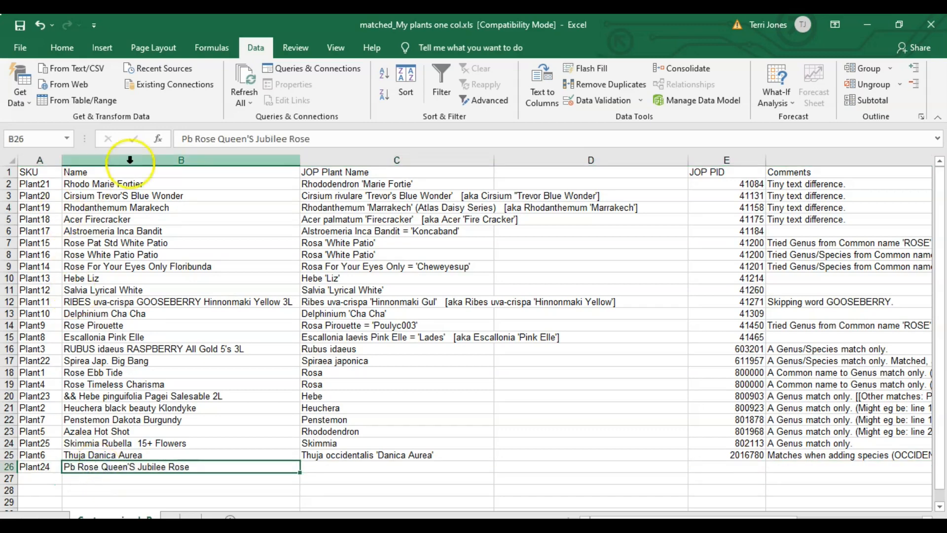
pyautogui.click(196, 139)
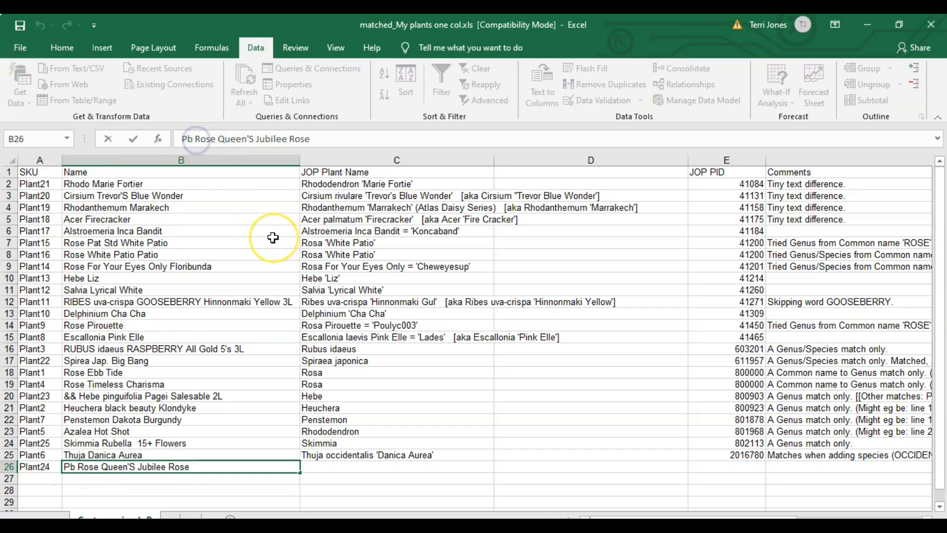
pyautogui.press('BackSpace')
pyautogui.press('BackSpace')
pyautogui.press('BackSpace')
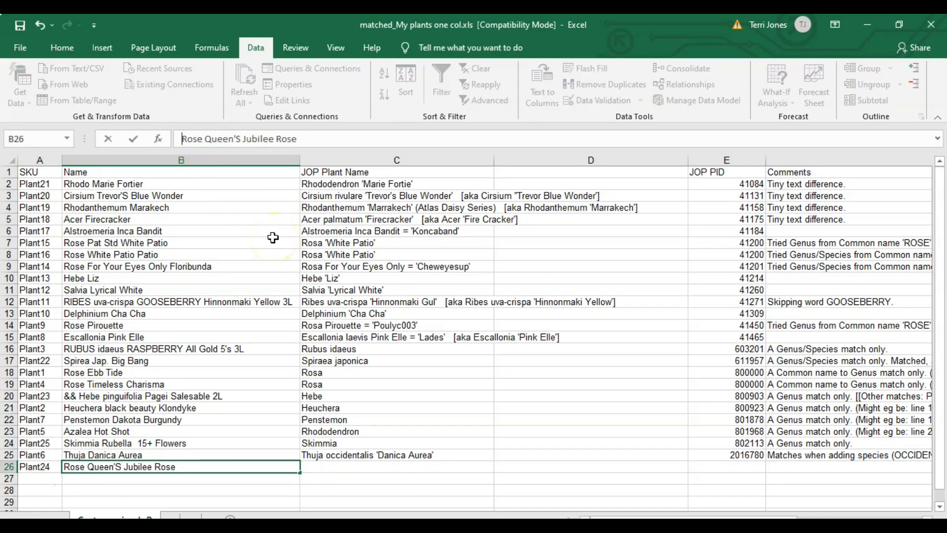
pyautogui.press('Return')
# Step: Remove "Klondyke" from the plant name in B21, leaving "Heuchera black beauty"
pyautogui.click(226, 410)
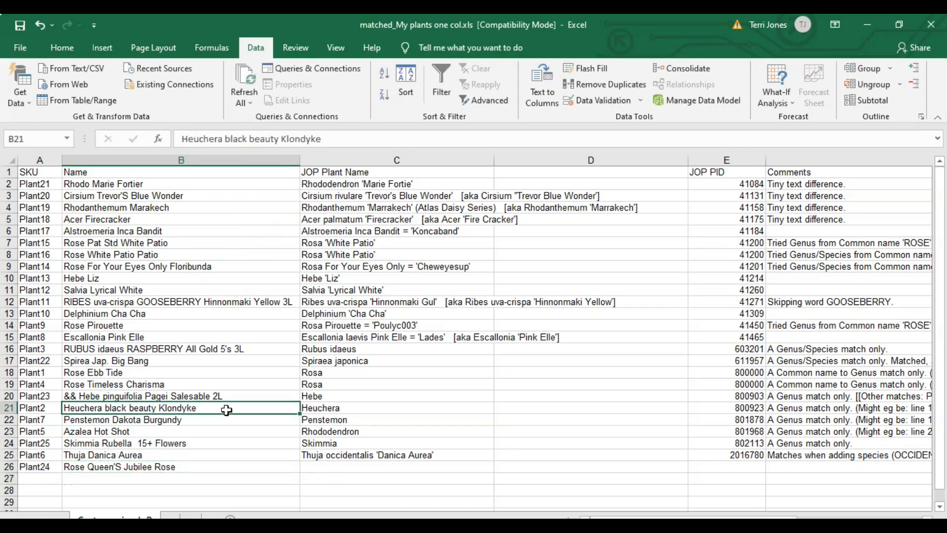
pyautogui.click(334, 142)
pyautogui.press('BackSpace')
pyautogui.press('BackSpace')
pyautogui.press('BackSpace')
pyautogui.press('BackSpace')
pyautogui.press('BackSpace')
pyautogui.press('BackSpace')
pyautogui.press('BackSpace')
pyautogui.press('BackSpace')
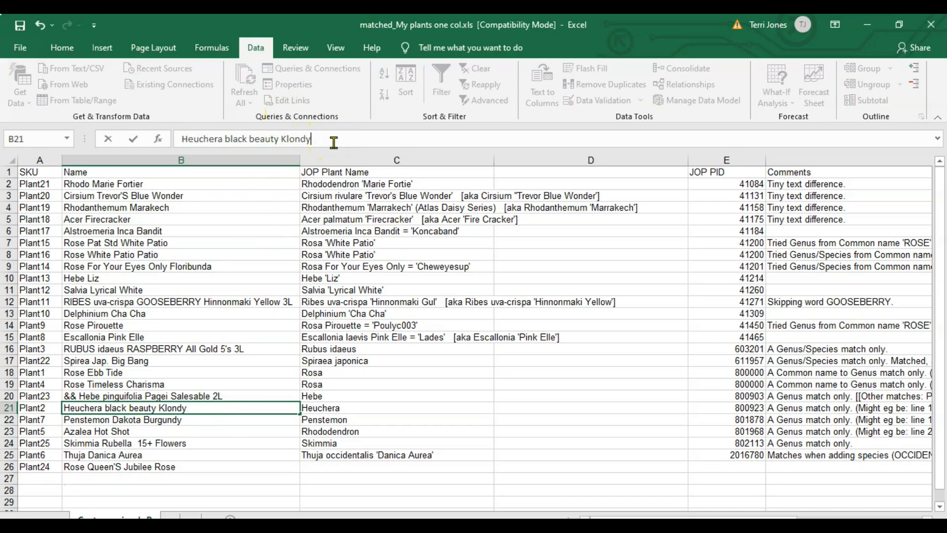
pyautogui.press('BackSpace')
pyautogui.press('Return')
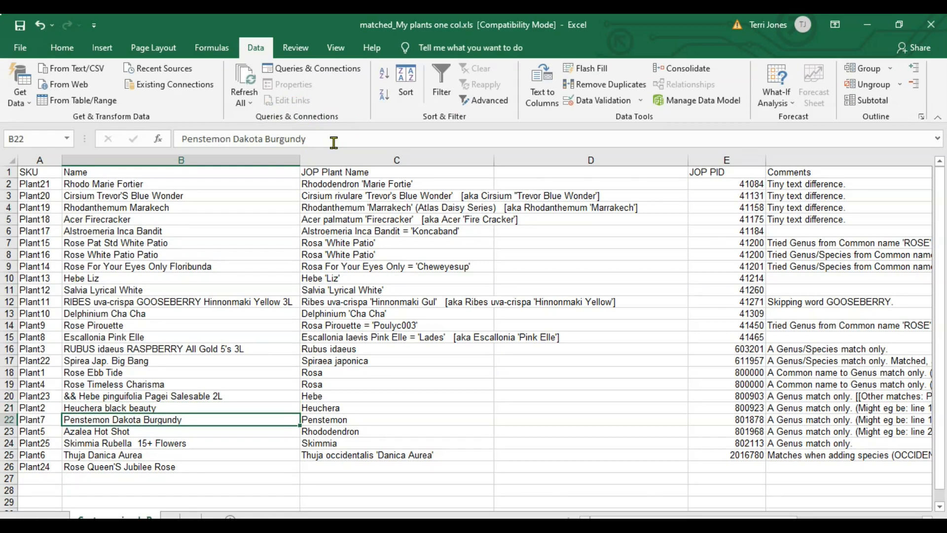
# Step: Clear the contents of columns C to F, from JOP Plant Name through Comments, keeping only the SKU and Name columns filled
pyautogui.click(425, 159)
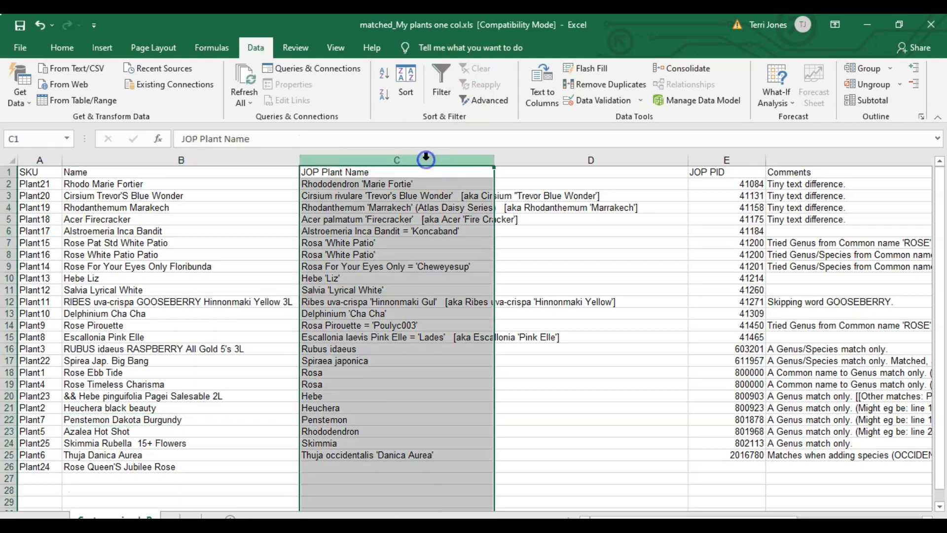
pyautogui.hotkey('shift', 'Right')
pyautogui.hotkey('shift', 'Right')
pyautogui.hotkey('shift', 'Right')
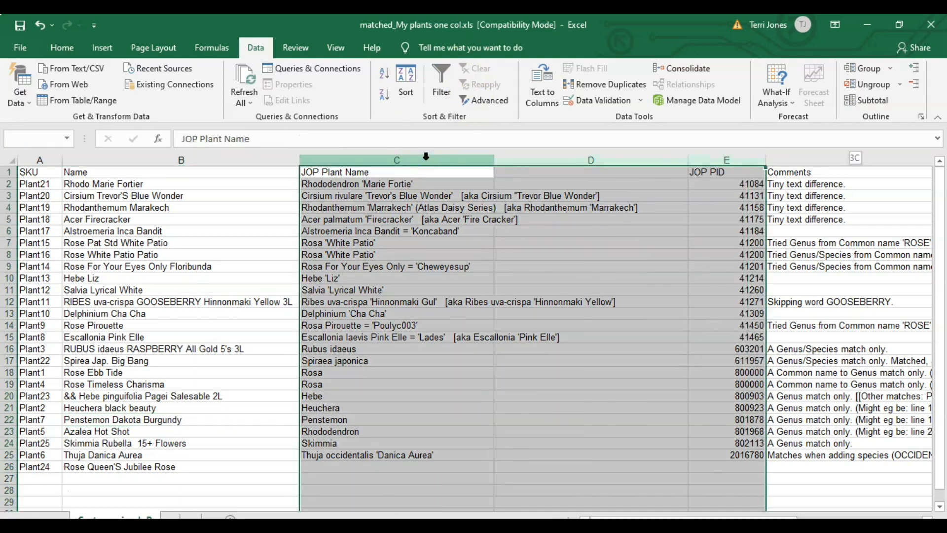
pyautogui.press('Delete')
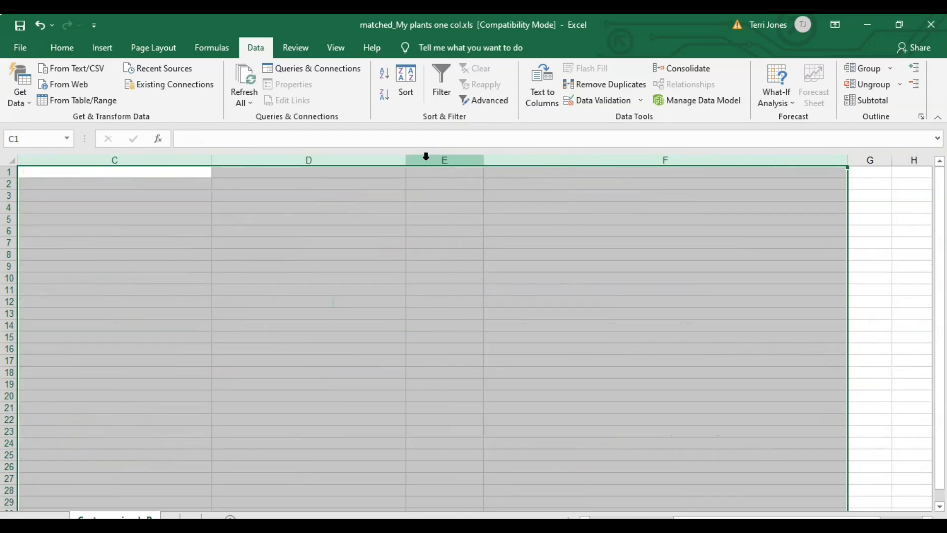
pyautogui.click(105, 176)
pyautogui.press('Left')
pyautogui.press('Left')
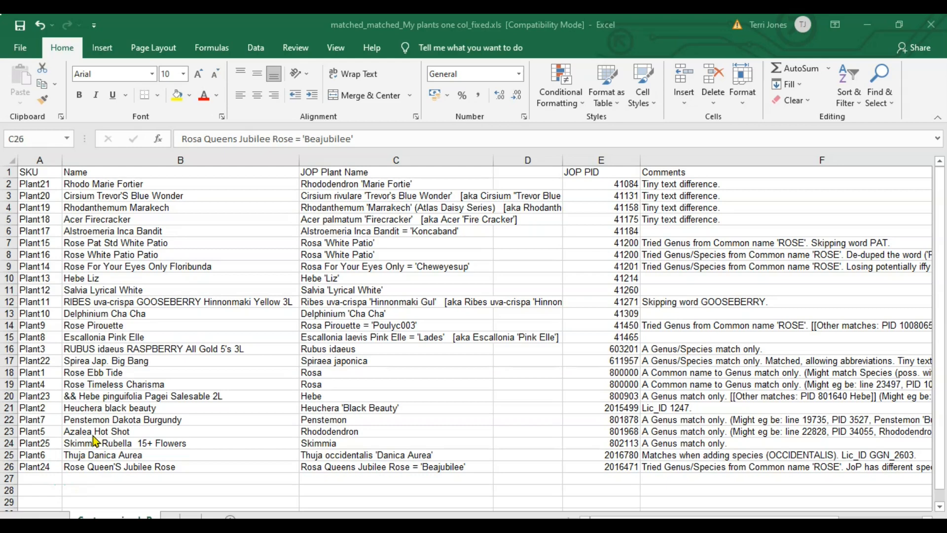
# Step: In matched_matched_My plants one col_fixed.xls, compare the Name and JOP Plant Name entries in rows 26 and 21
pyautogui.click(145, 467)
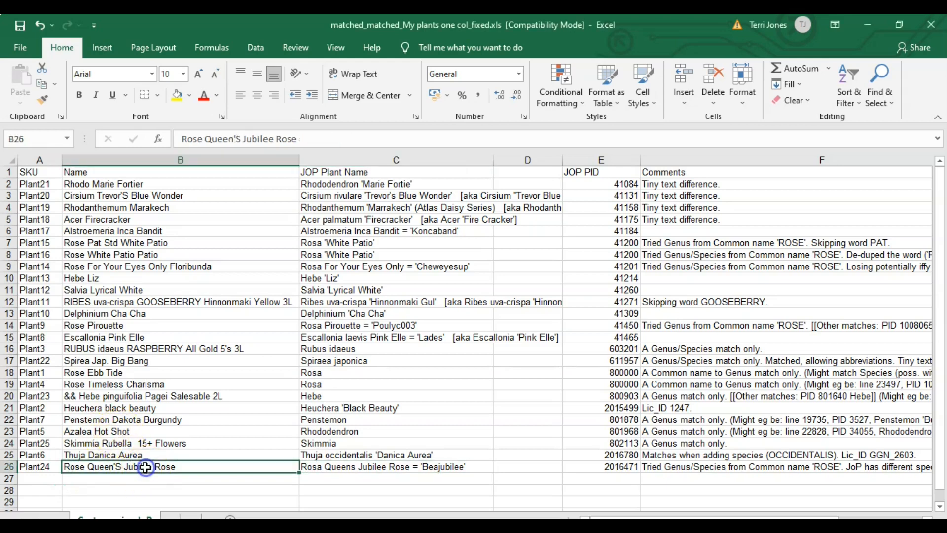
pyautogui.click(316, 469)
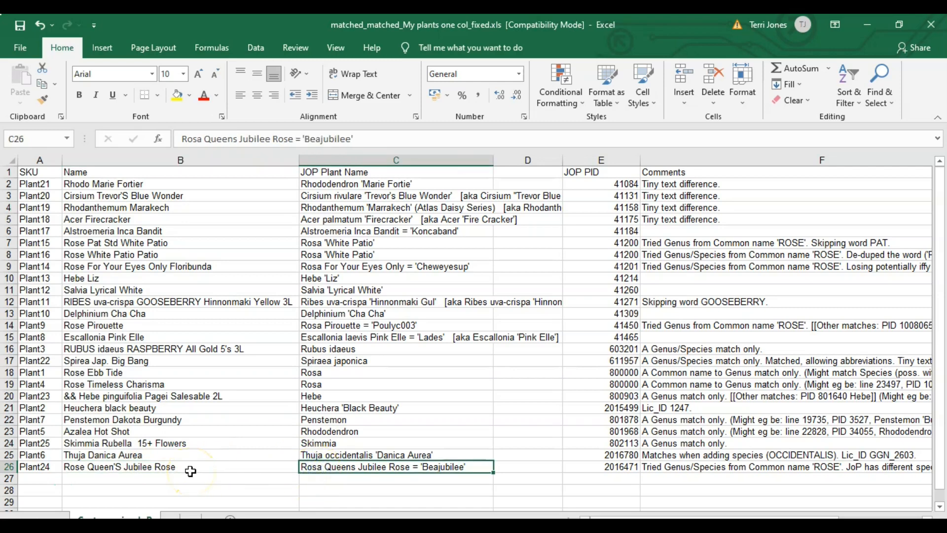
pyautogui.click(194, 407)
pyautogui.click(318, 409)
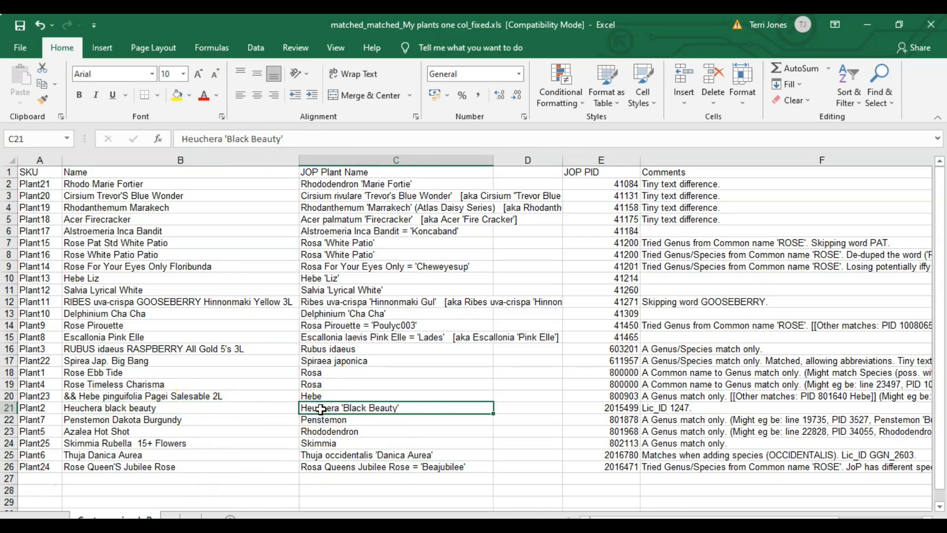
# Step: Search the Comments column for "might eg be" and select the first matching comment, in F19
pyautogui.click(681, 161)
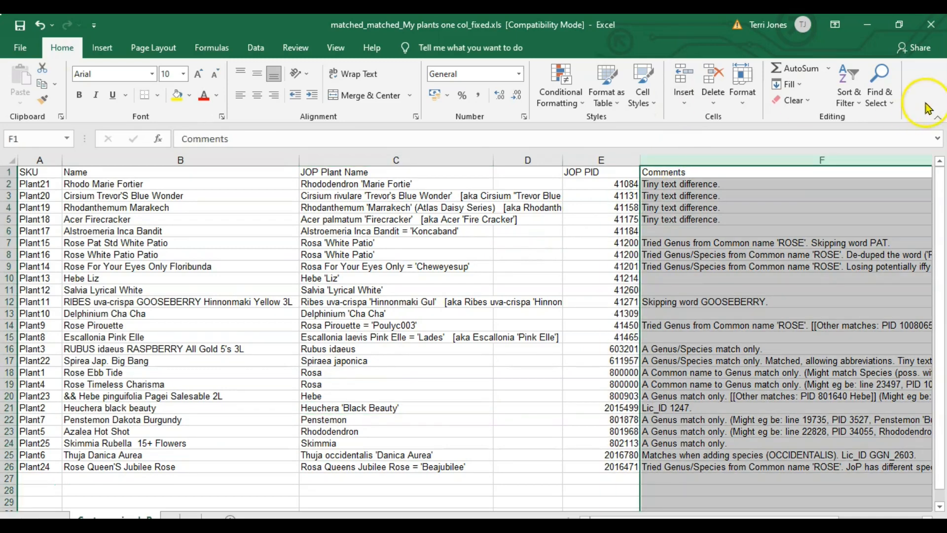
pyautogui.click(879, 96)
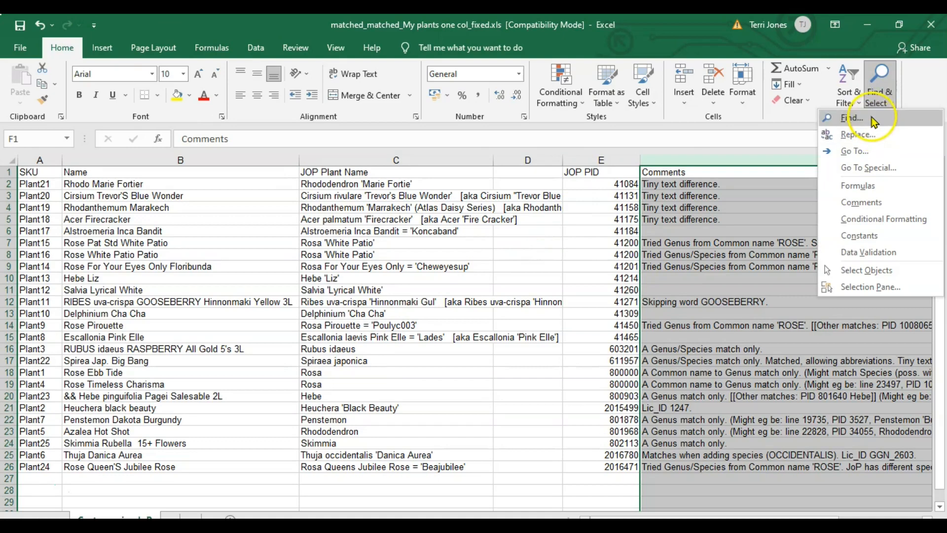
pyautogui.click(851, 118)
pyautogui.write('m')
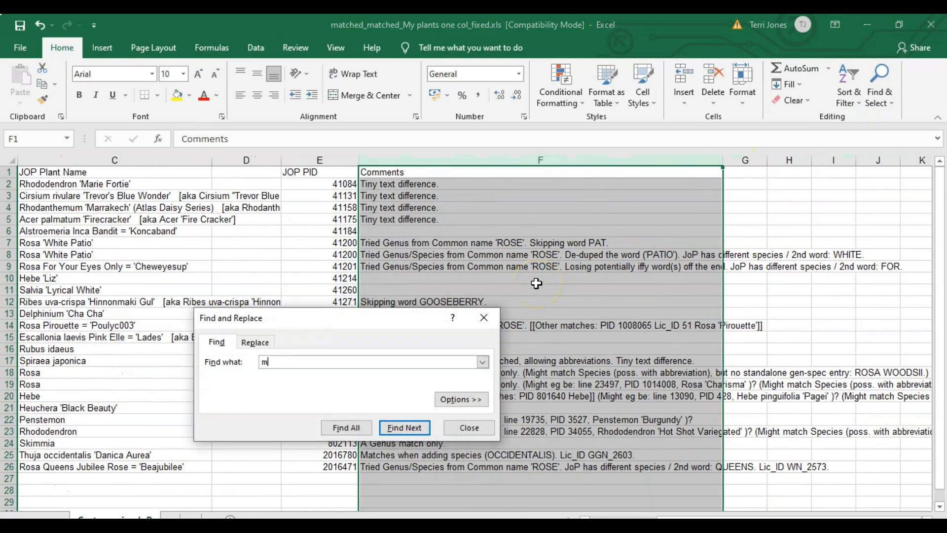
pyautogui.write('ight eg be')
pyautogui.click(404, 427)
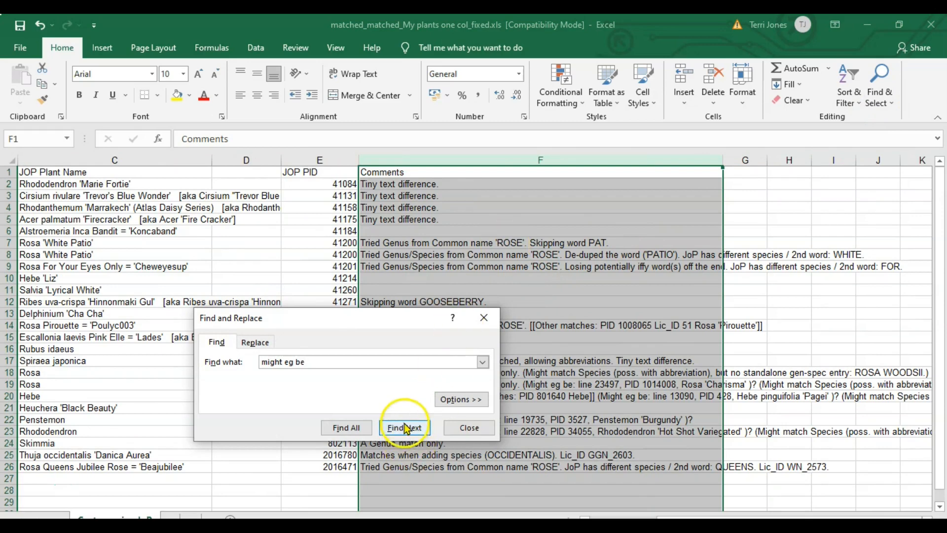
pyautogui.click(318, 427)
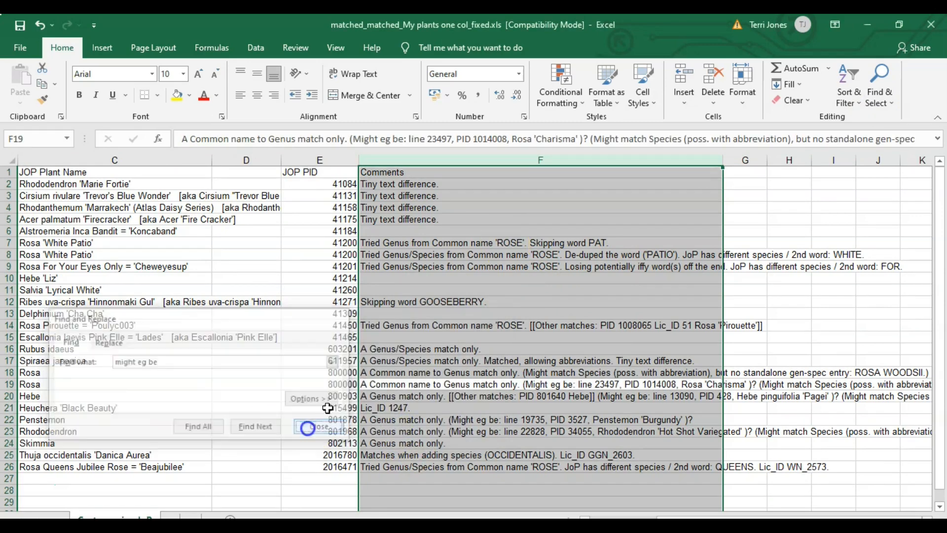
pyautogui.click(385, 384)
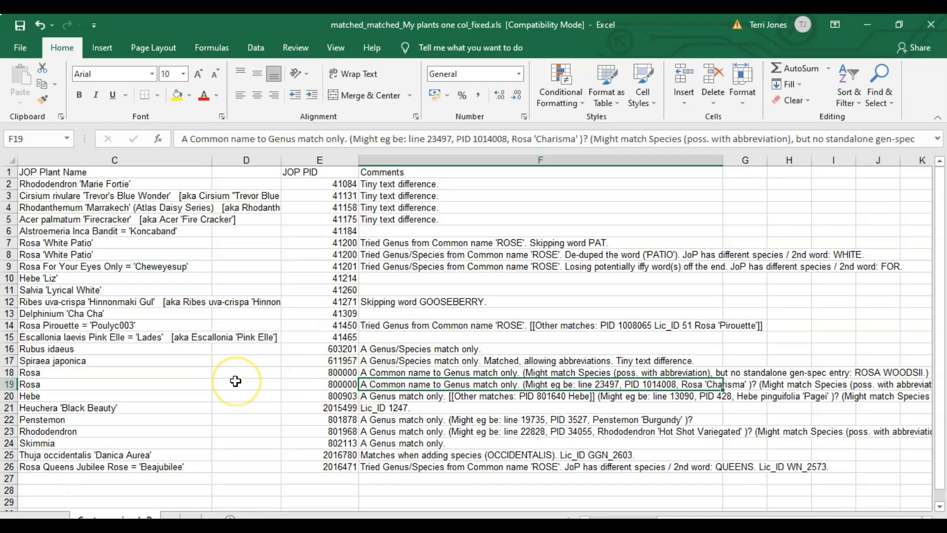
# Step: Compare the suggested match in the row 19 comment with that row's original plant name
pyautogui.press('Left')
pyautogui.press('Left')
pyautogui.press('Left')
pyautogui.press('Left')
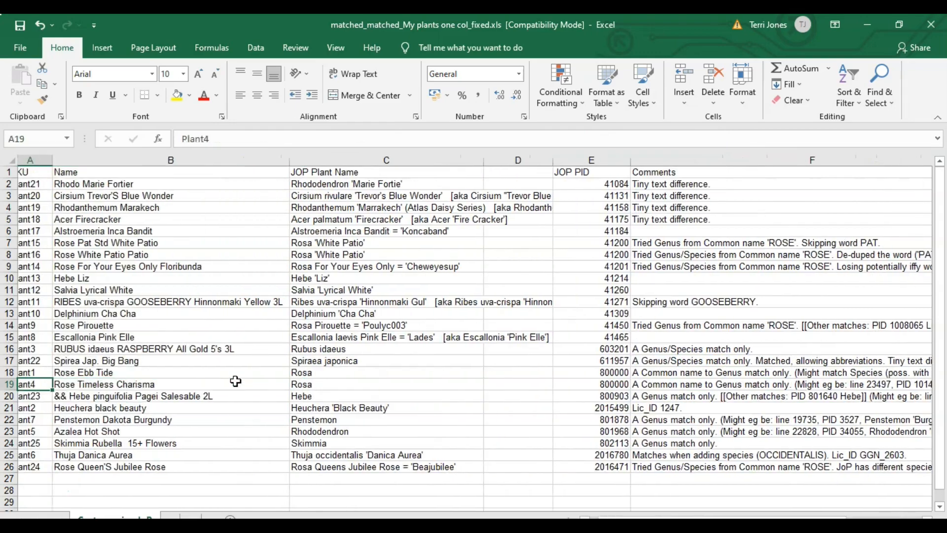
pyautogui.press('Right')
pyautogui.press('Right')
pyautogui.press('Right')
pyautogui.press('Right')
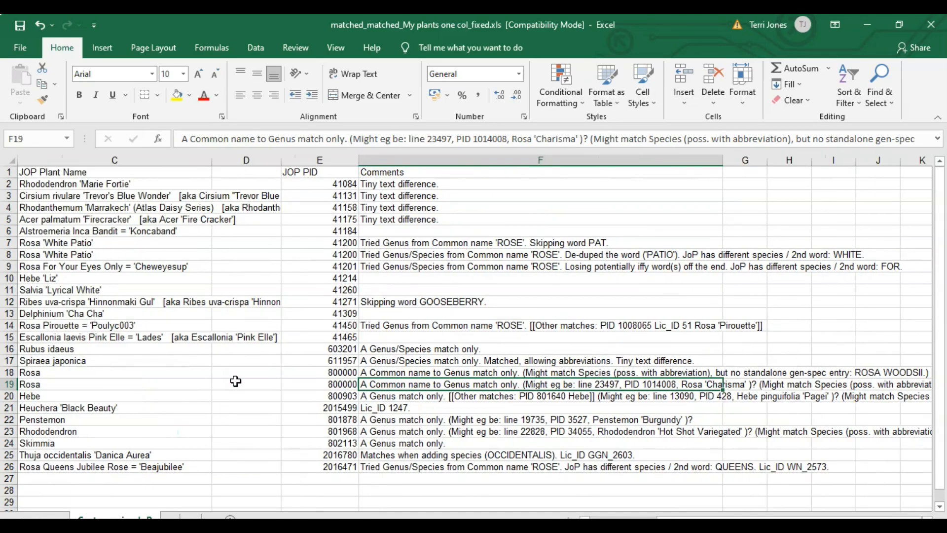
# Step: Copy the suggested PID 428 from the Hebe comment in F20 into the JOP PID cell E20
pyautogui.press('Down')
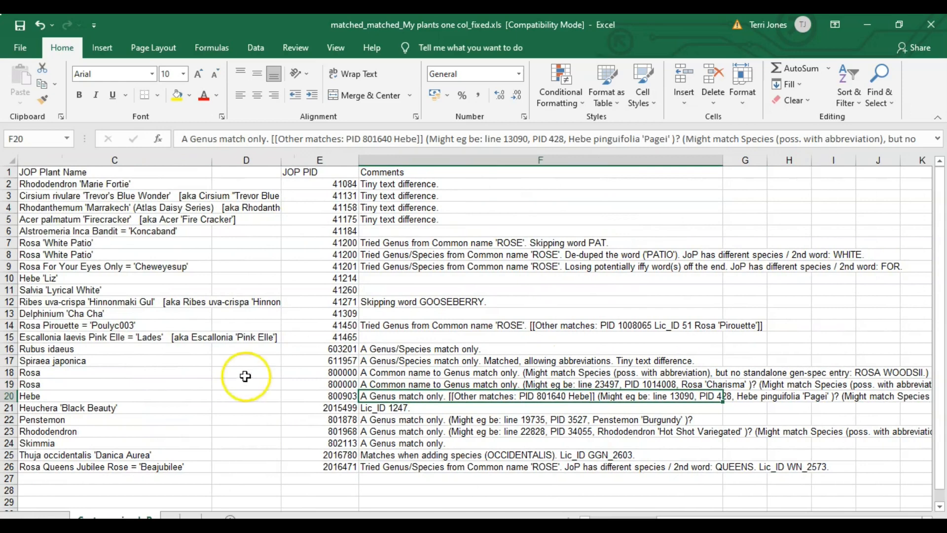
pyautogui.click(563, 139)
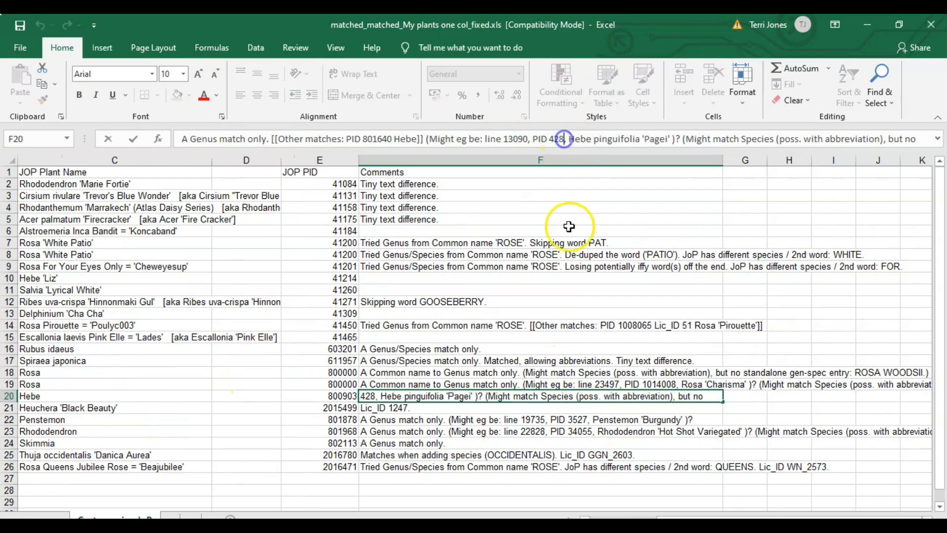
pyautogui.hotkey('shift', 'Left')
pyautogui.hotkey('shift', 'Left')
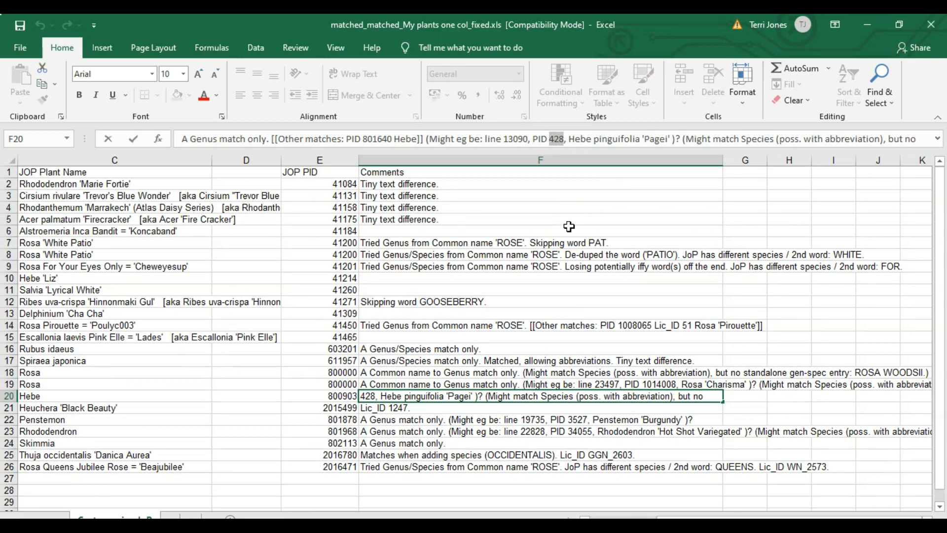
pyautogui.hotkey('ctrl', 'c')
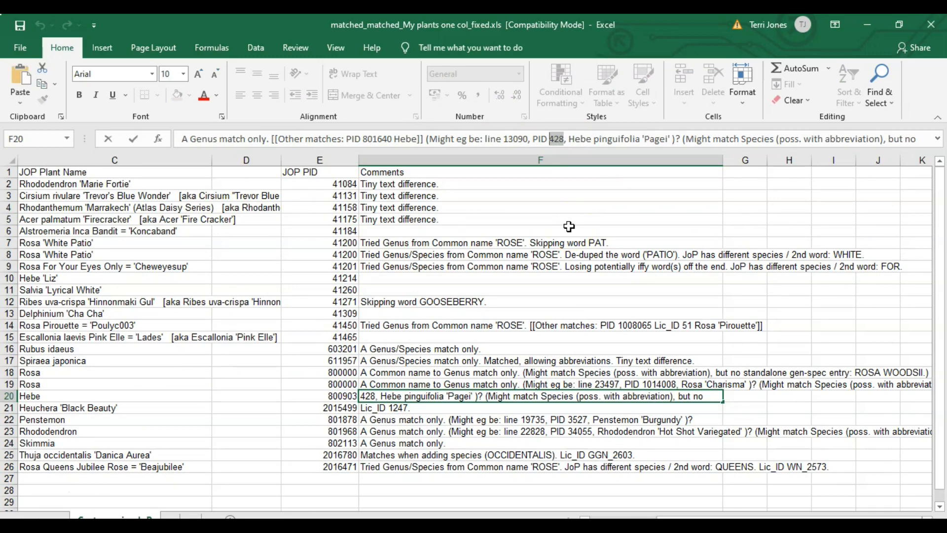
pyautogui.click(347, 395)
pyautogui.hotkey('ctrl', 'v')
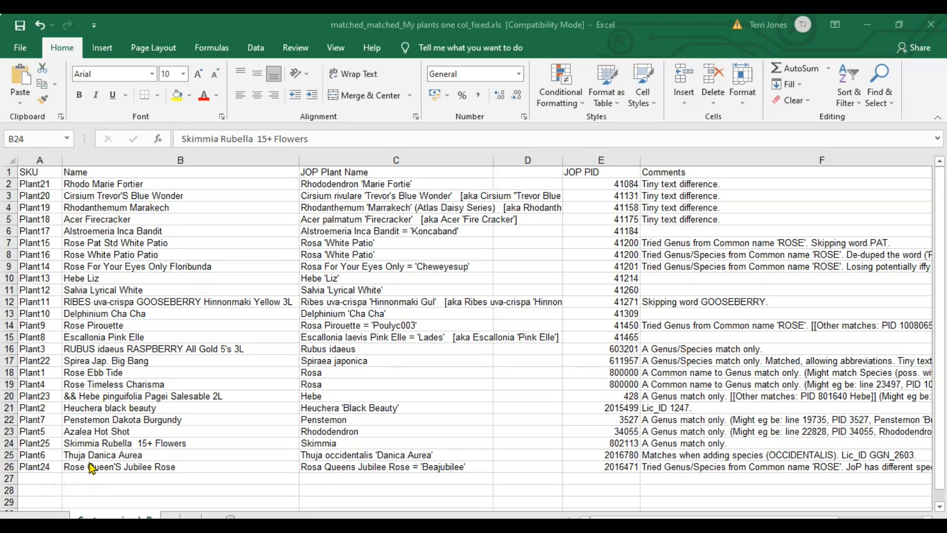
# Step: Check the Skimmia Rubella match in row 24, and filter plants by name for "skimmia rubella" in the browser's Joy of Plants Plant Finder
pyautogui.click(122, 442)
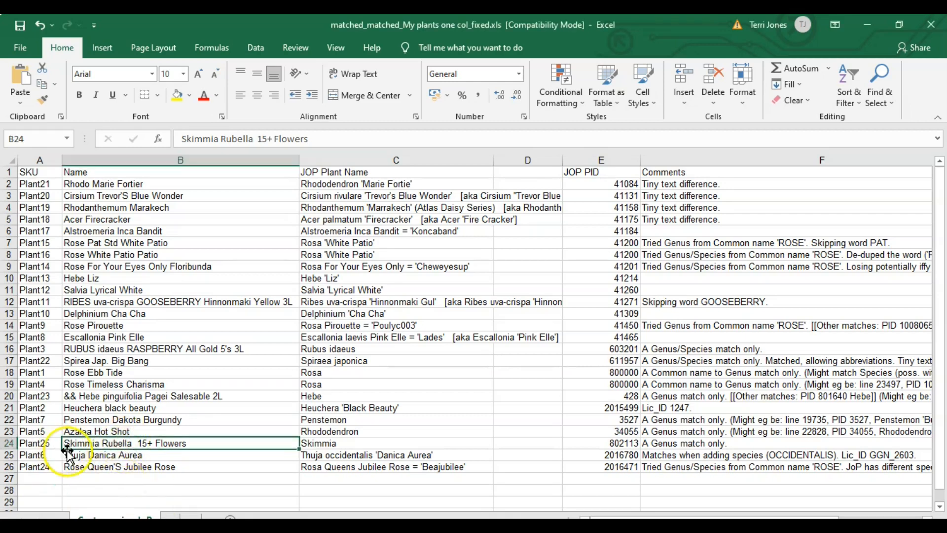
pyautogui.click(351, 443)
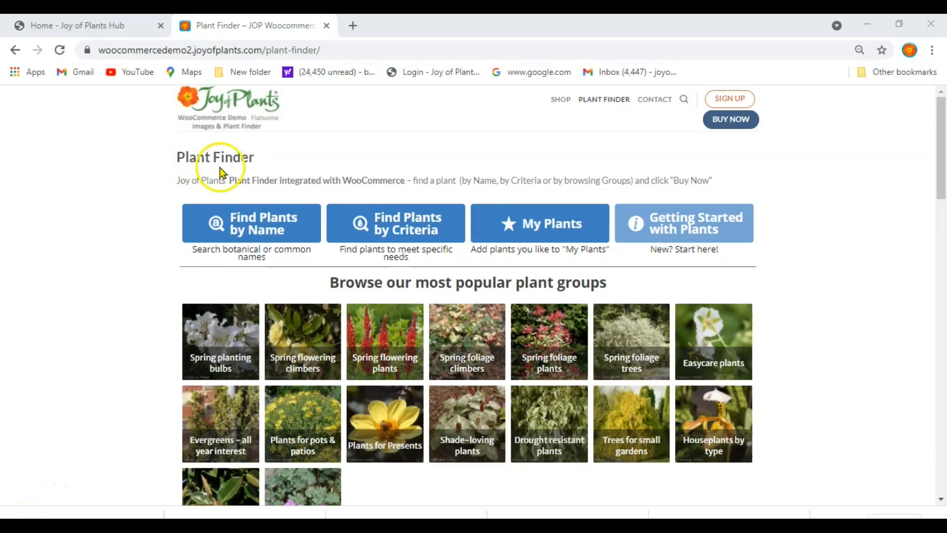
pyautogui.click(257, 227)
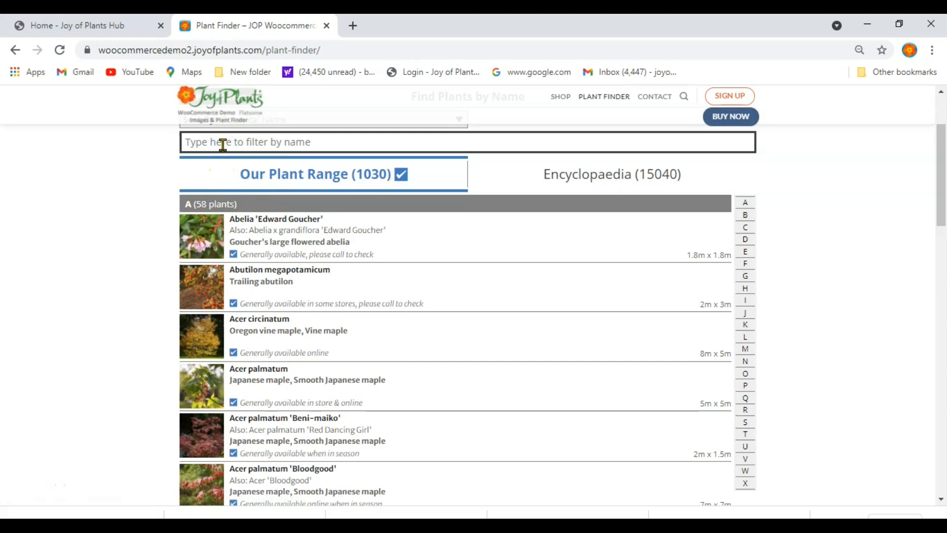
pyautogui.click(223, 144)
pyautogui.write('skimm')
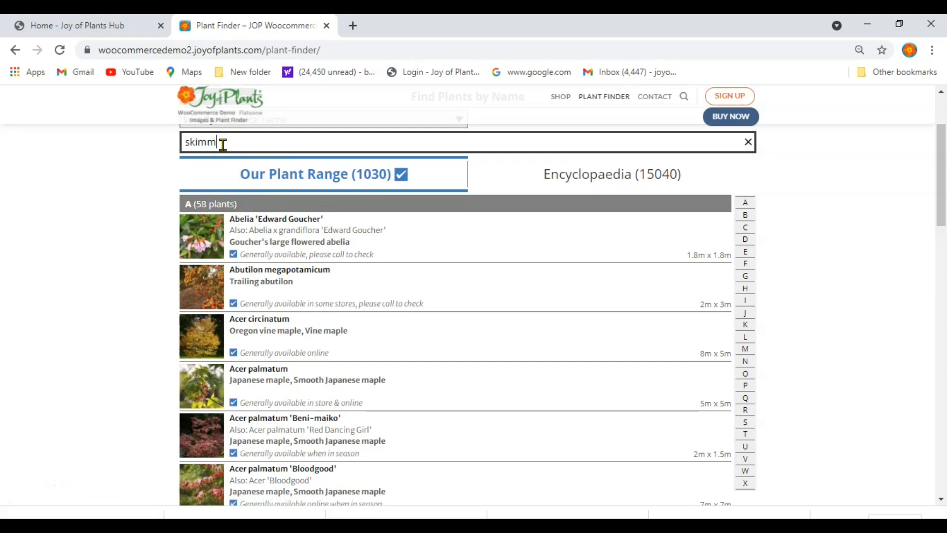
pyautogui.write('ia rubella')
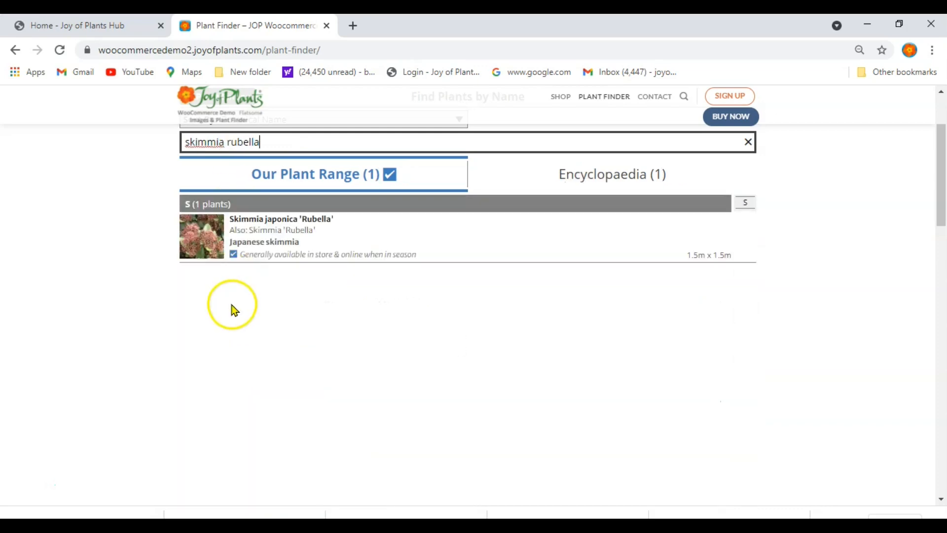
# Step: Open the details of Skimmia japonica 'Rubella' and copy its plant id, 434
pyautogui.click(289, 243)
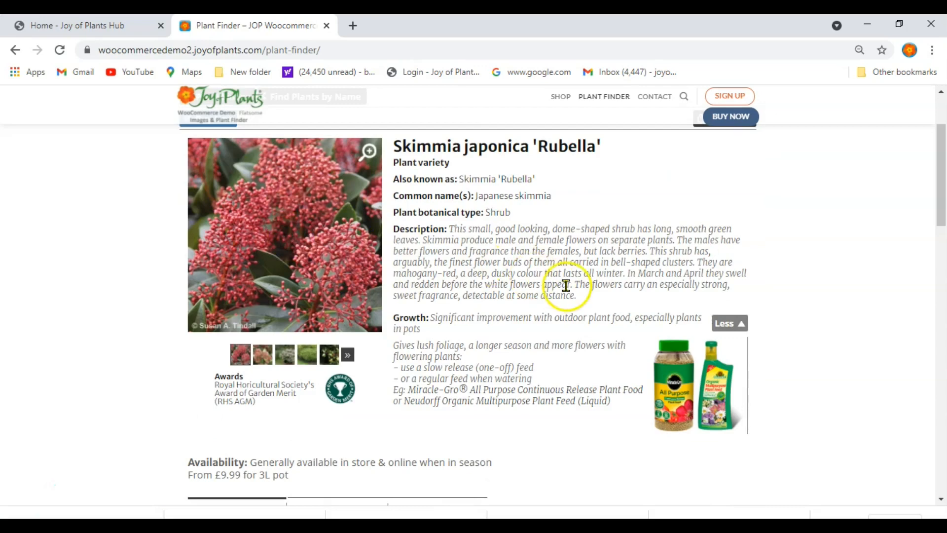
pyautogui.scroll(-5, 623, 321)
pyautogui.scroll(-4, 623, 321)
pyautogui.scroll(1, 624, 325)
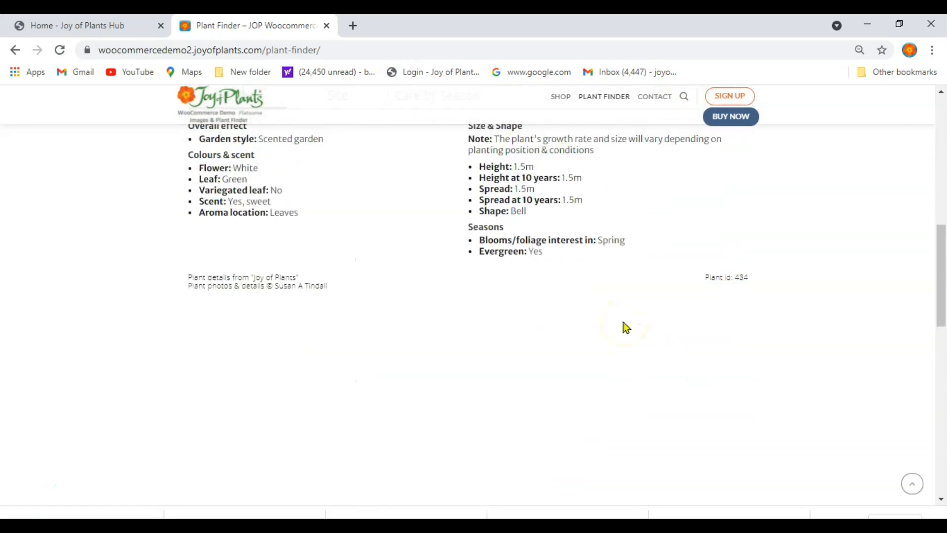
pyautogui.moveTo(749, 282); pyautogui.dragTo(735, 279)
pyautogui.rightClick(742, 279)
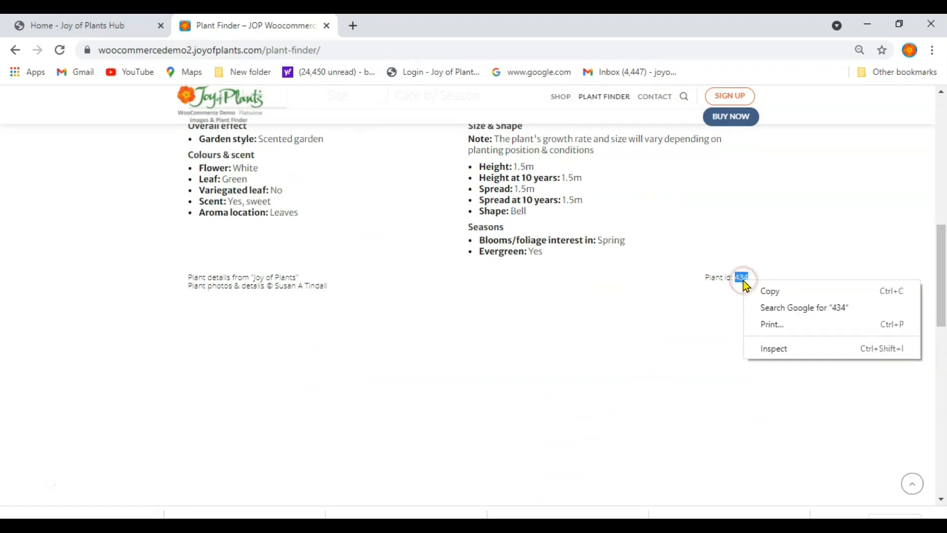
pyautogui.click(768, 295)
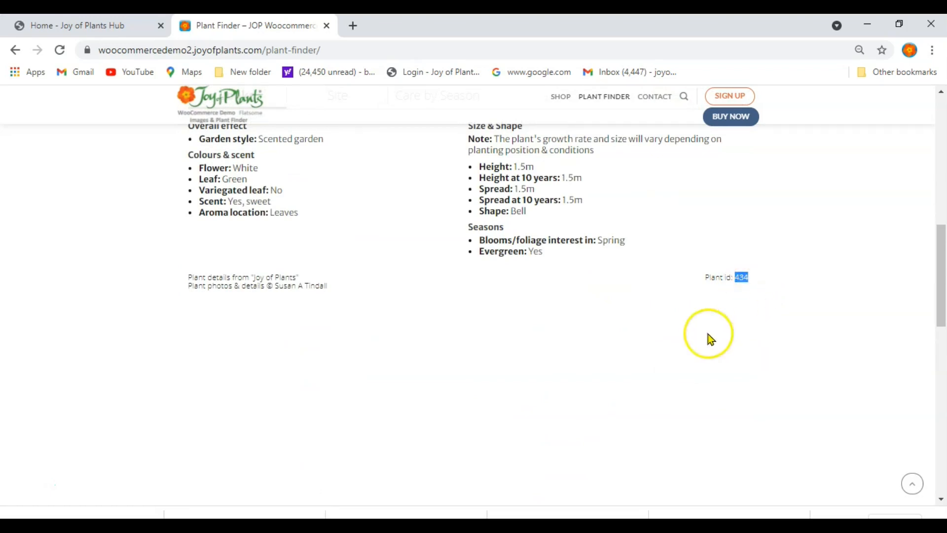
# Step: Back in Excel, replace the JOP PID in E24 with the copied 434 and save the workbook
pyautogui.hotkey('alt', 'Tab')
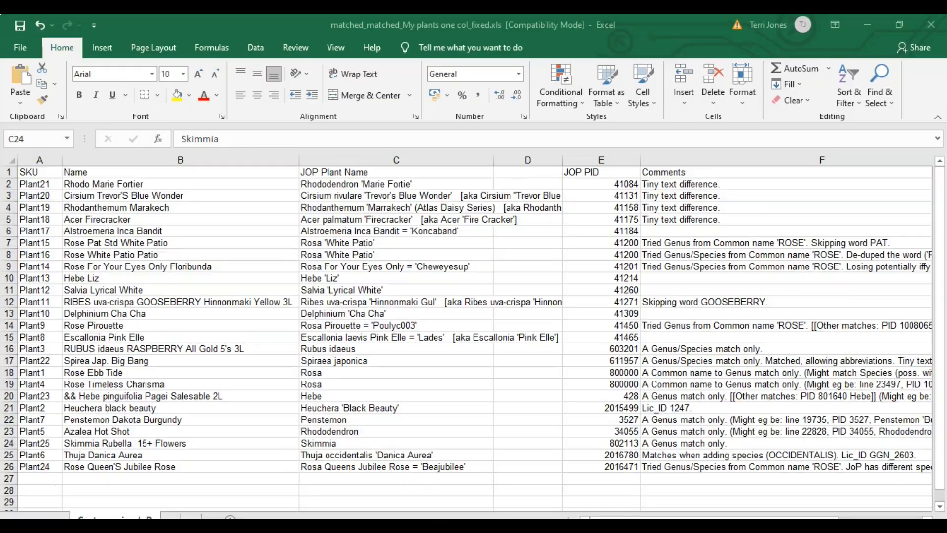
pyautogui.click(605, 447)
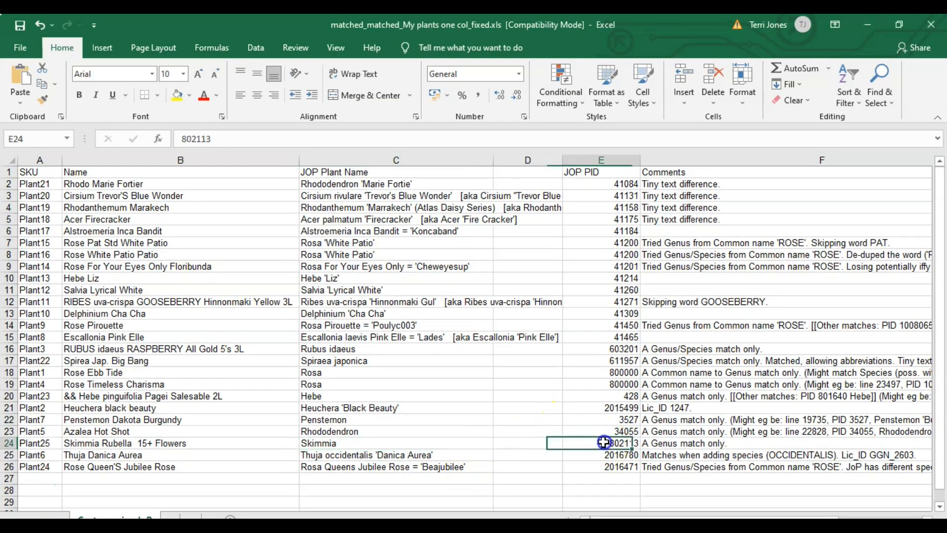
pyautogui.moveTo(222, 140); pyautogui.dragTo(97, 110)
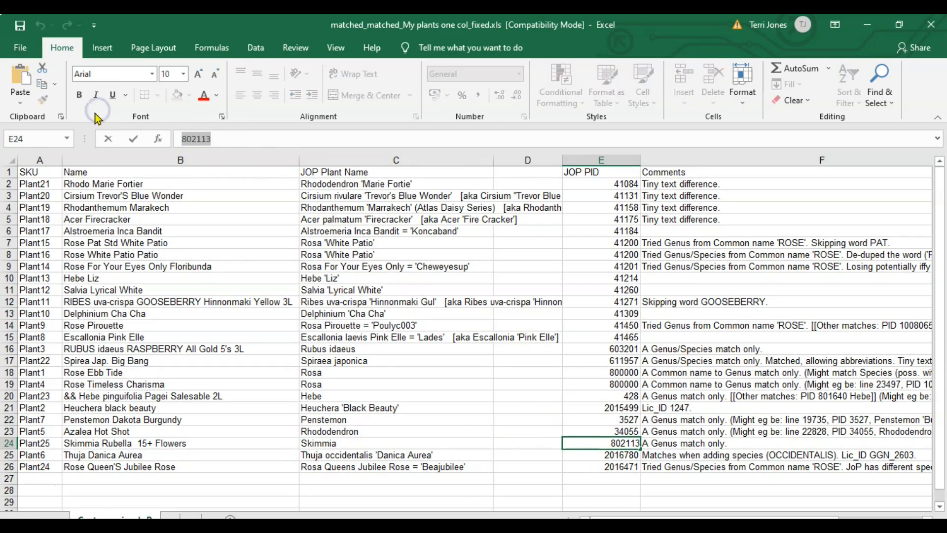
pyautogui.hotkey('ctrl', 'v')
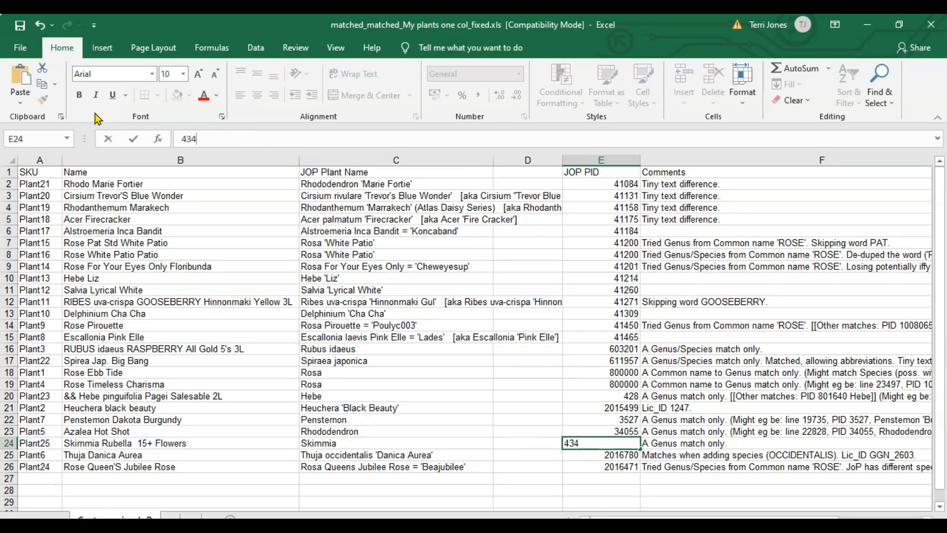
pyautogui.press('Return')
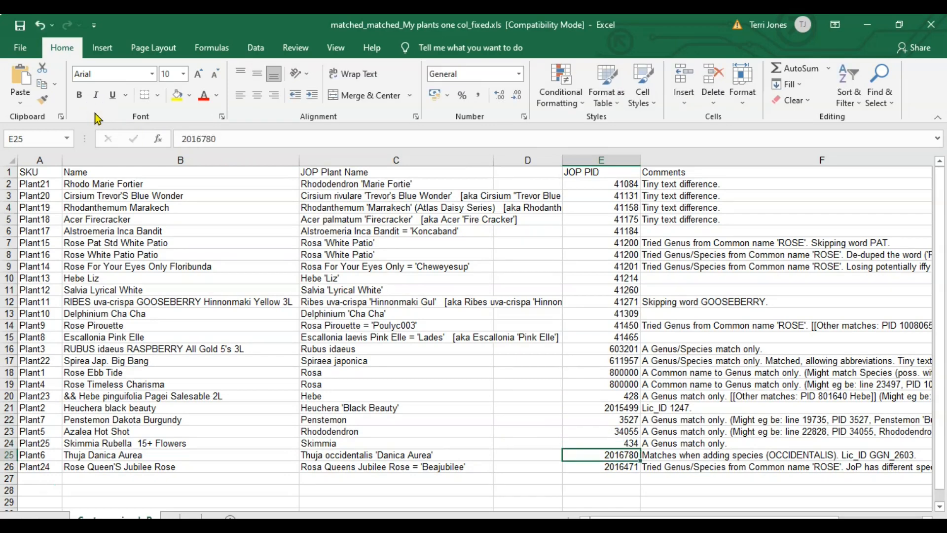
pyautogui.click(20, 48)
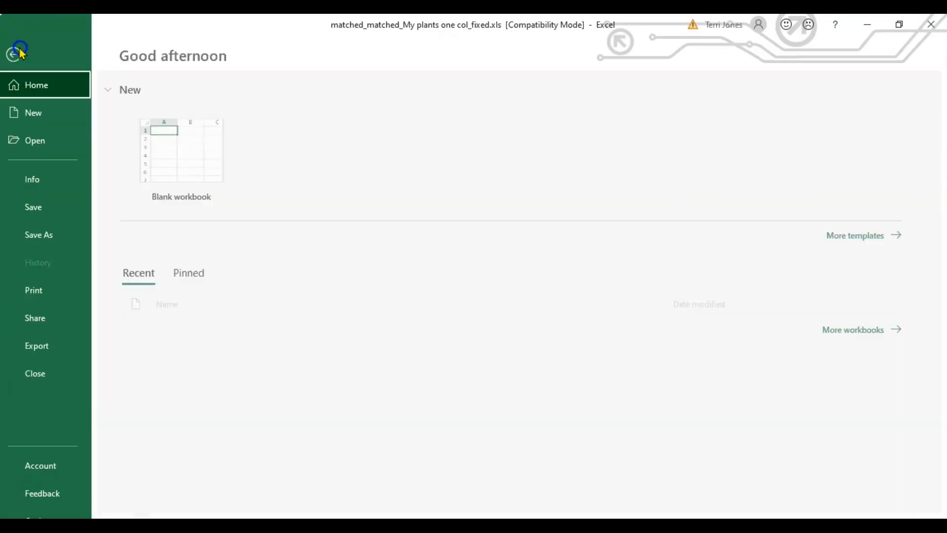
pyautogui.click(81, 214)
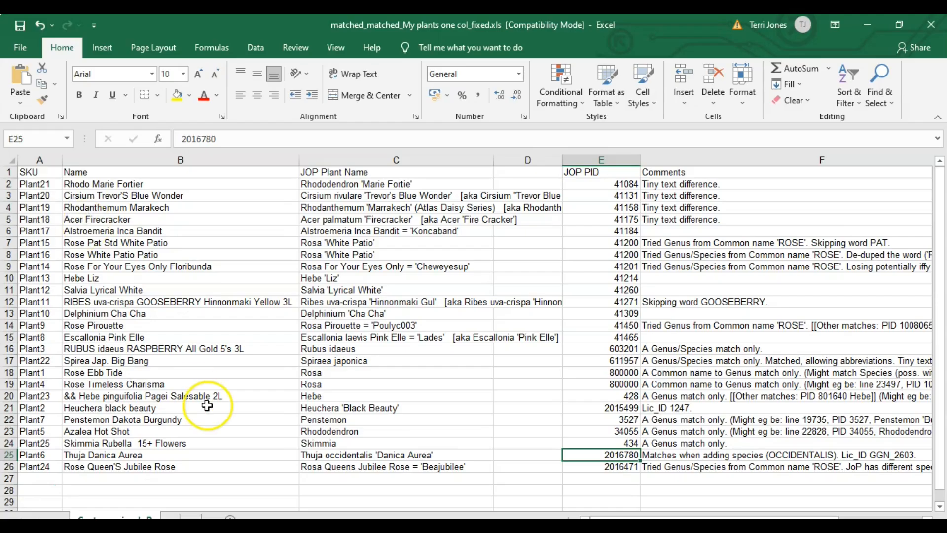